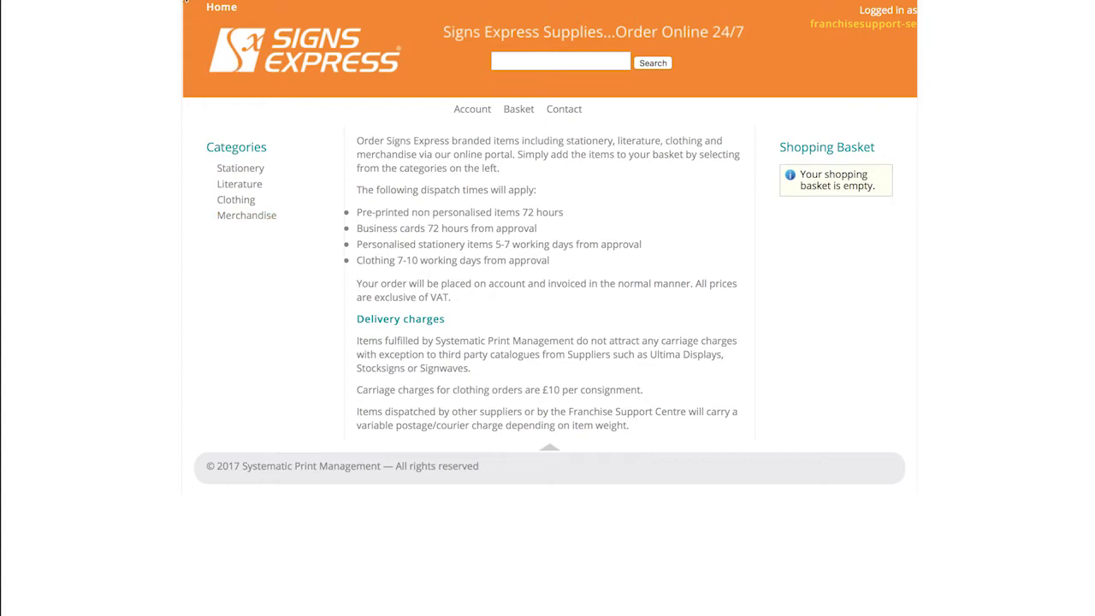
# Step: Leave the supplies portal and return to the Franchisee Net home page
pyautogui.click(186, 1)
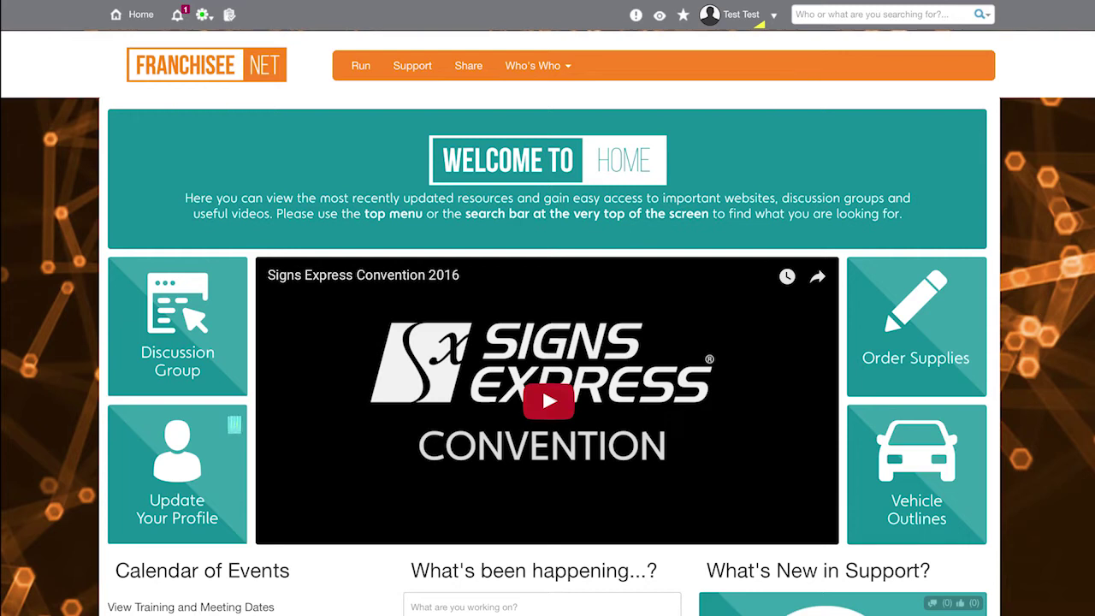
# Step: Scroll through the Update Your Profile form, return Home, and show the user account menu
pyautogui.click(176, 472)
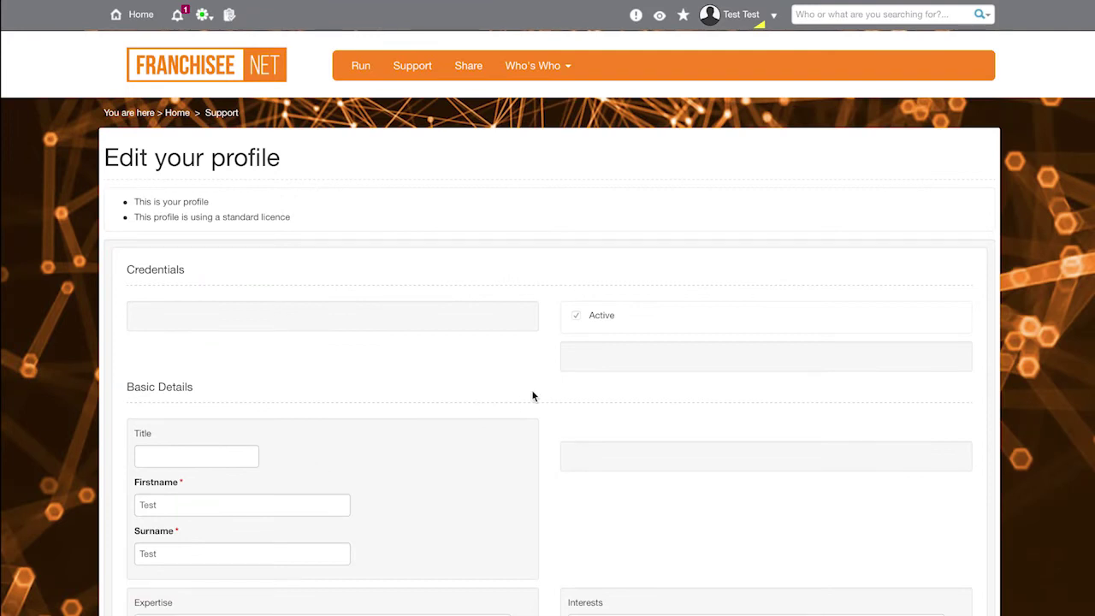
pyautogui.scroll(-5, 532, 395)
pyautogui.scroll(-7, 532, 395)
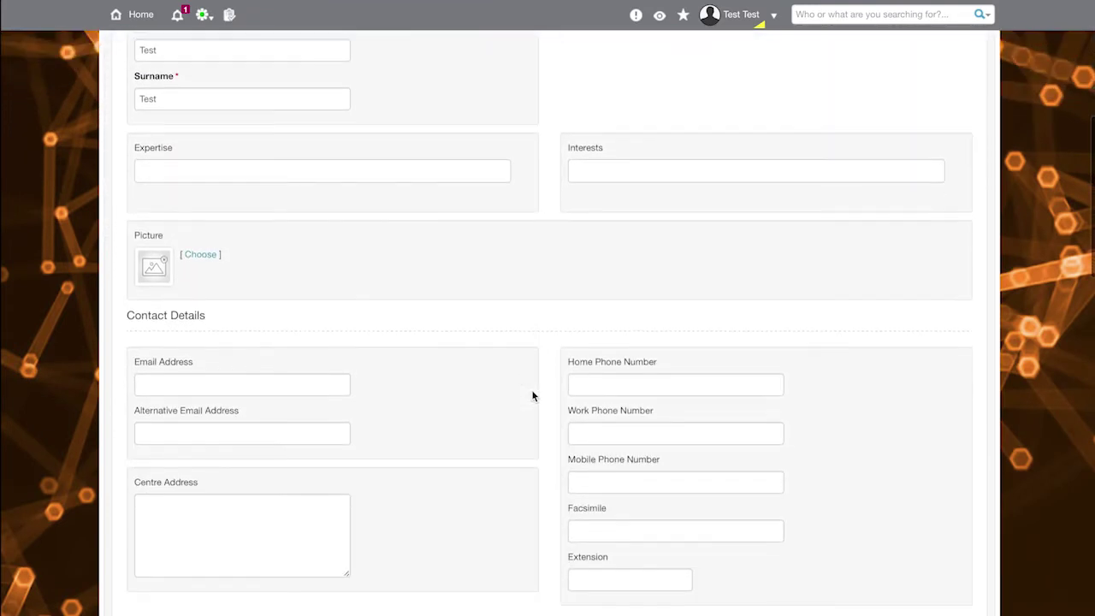
pyautogui.scroll(-10, 532, 395)
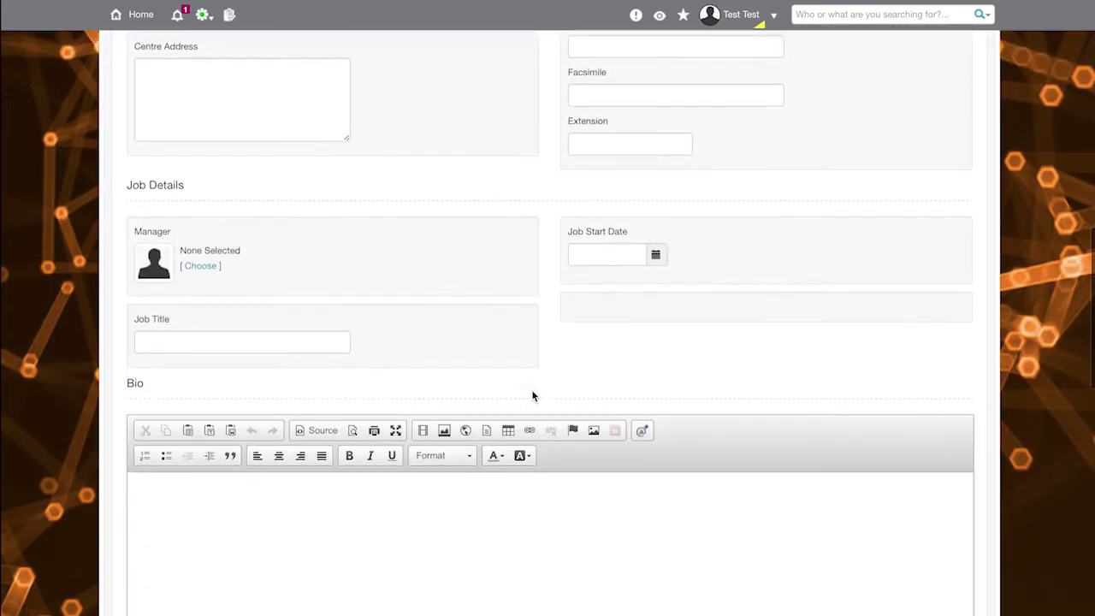
pyautogui.scroll(-10, 532, 395)
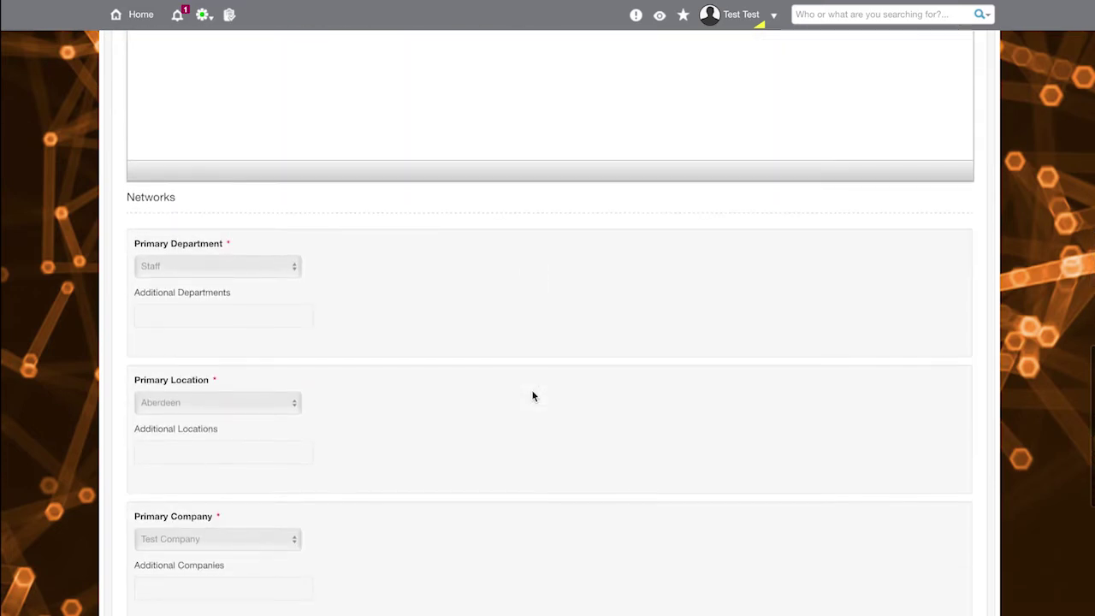
pyautogui.scroll(-1, 532, 395)
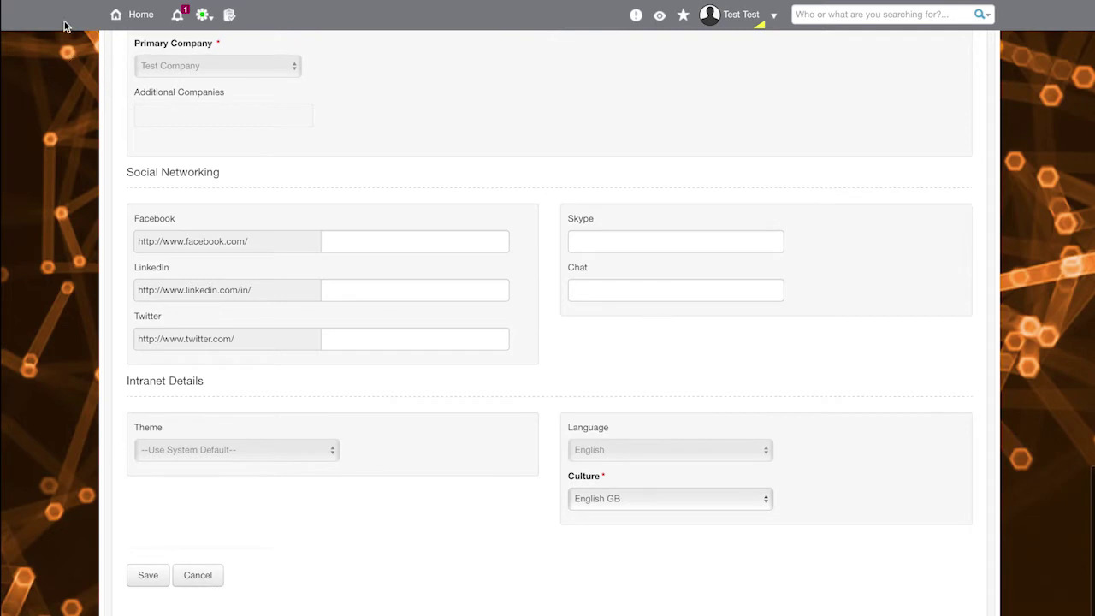
pyautogui.click(139, 17)
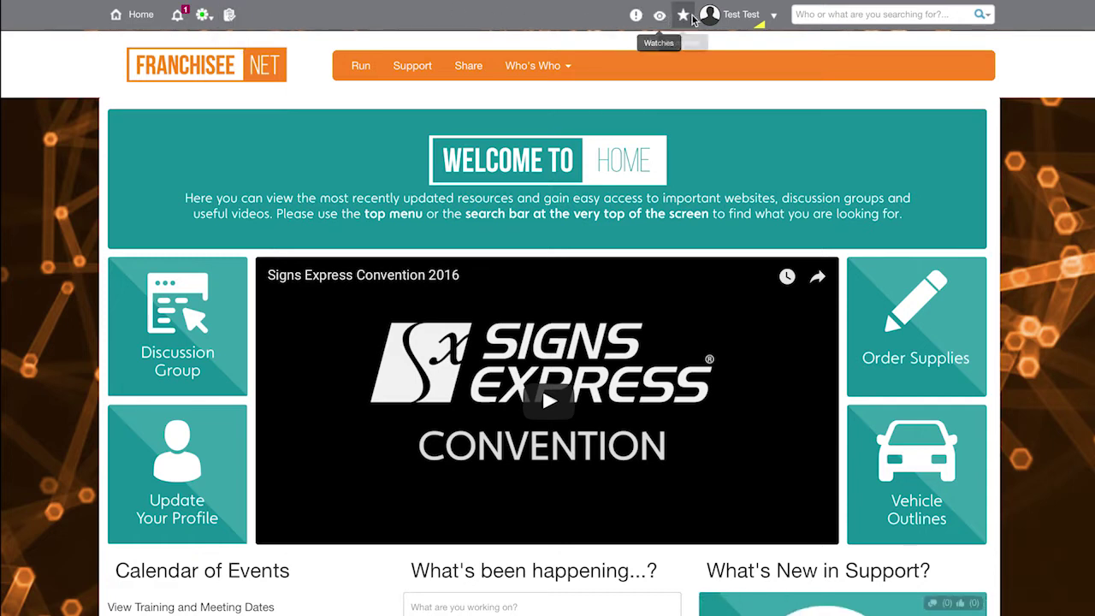
pyautogui.click(773, 16)
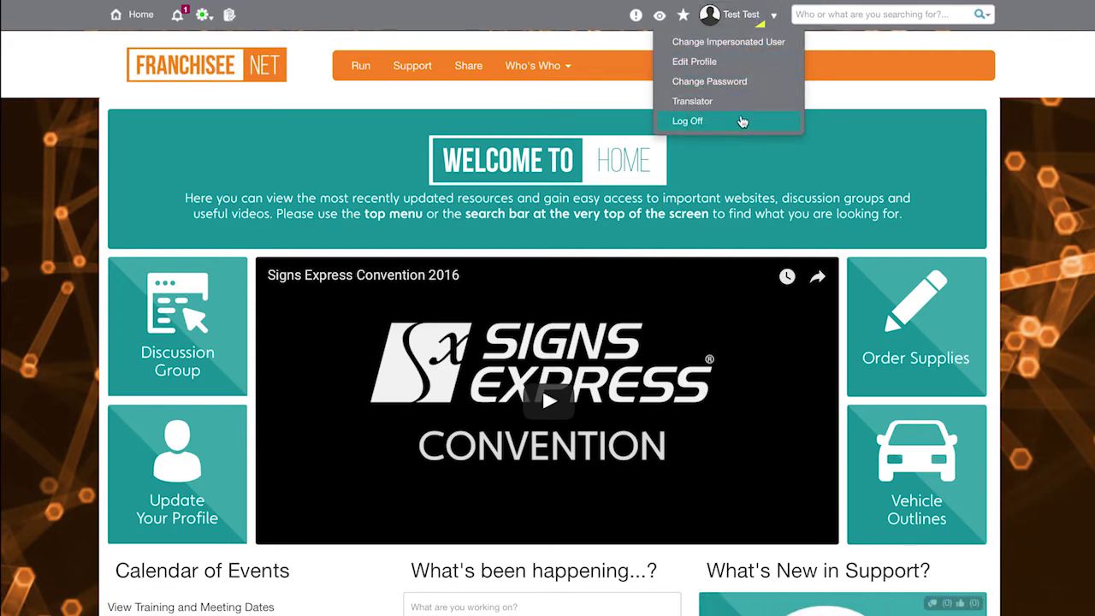
pyautogui.click(828, 53)
pyautogui.click(861, 15)
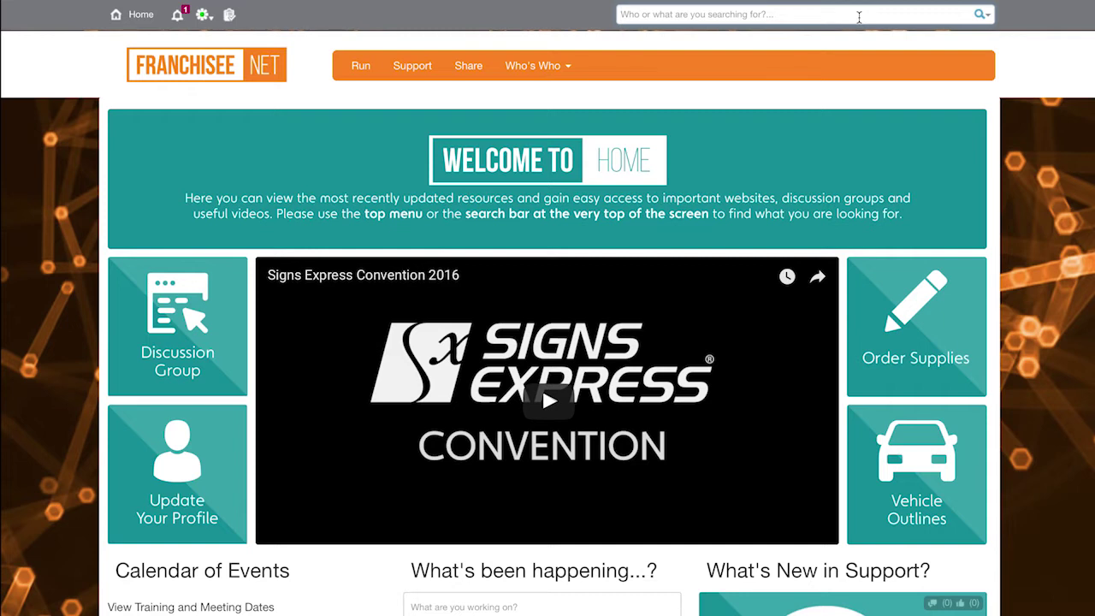
pyautogui.write('cla')
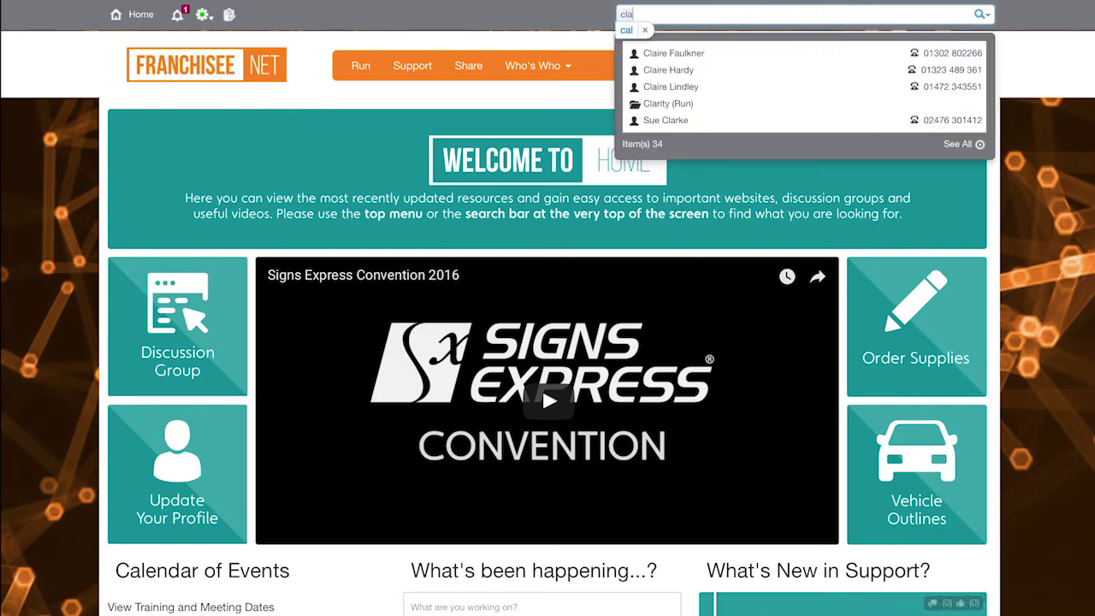
pyautogui.write('r')
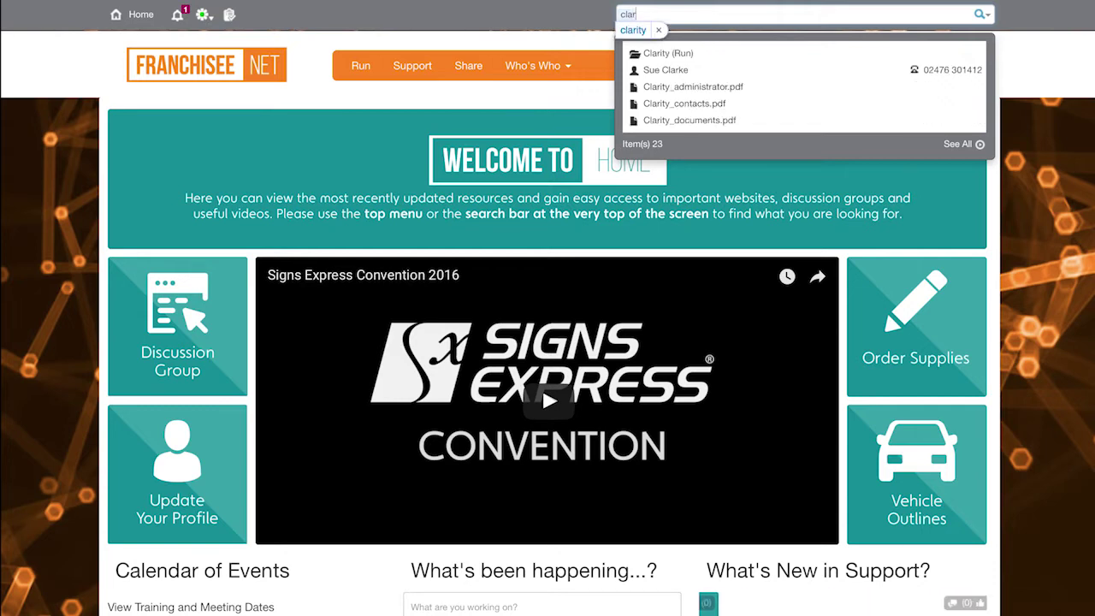
pyautogui.write('ity')
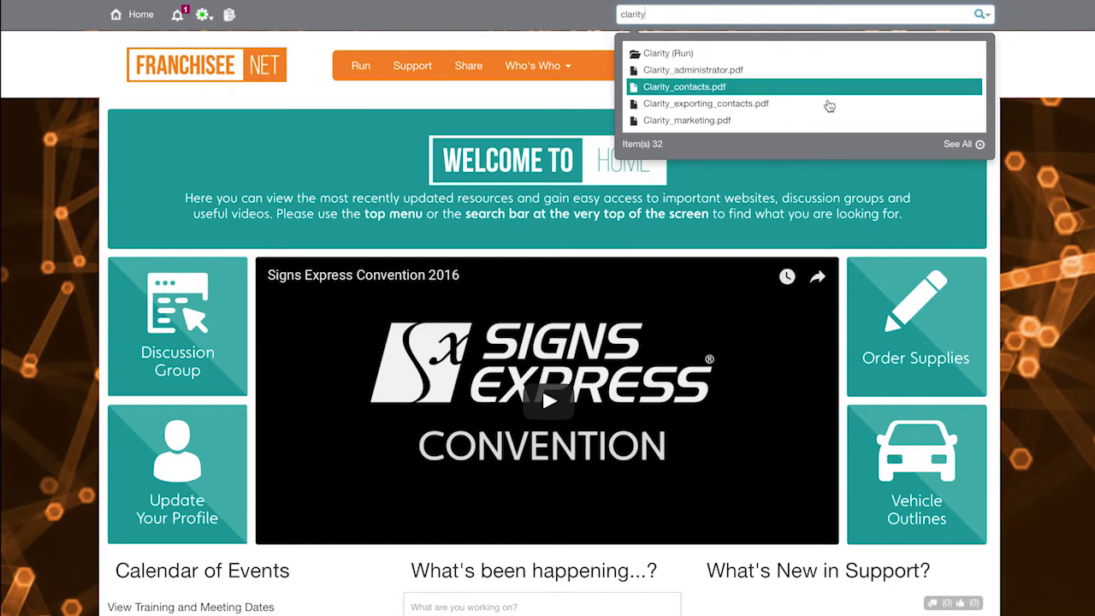
pyautogui.press('BackSpace')
pyautogui.press('BackSpace')
pyautogui.press('BackSpace')
pyautogui.press('BackSpace')
pyautogui.press('BackSpace')
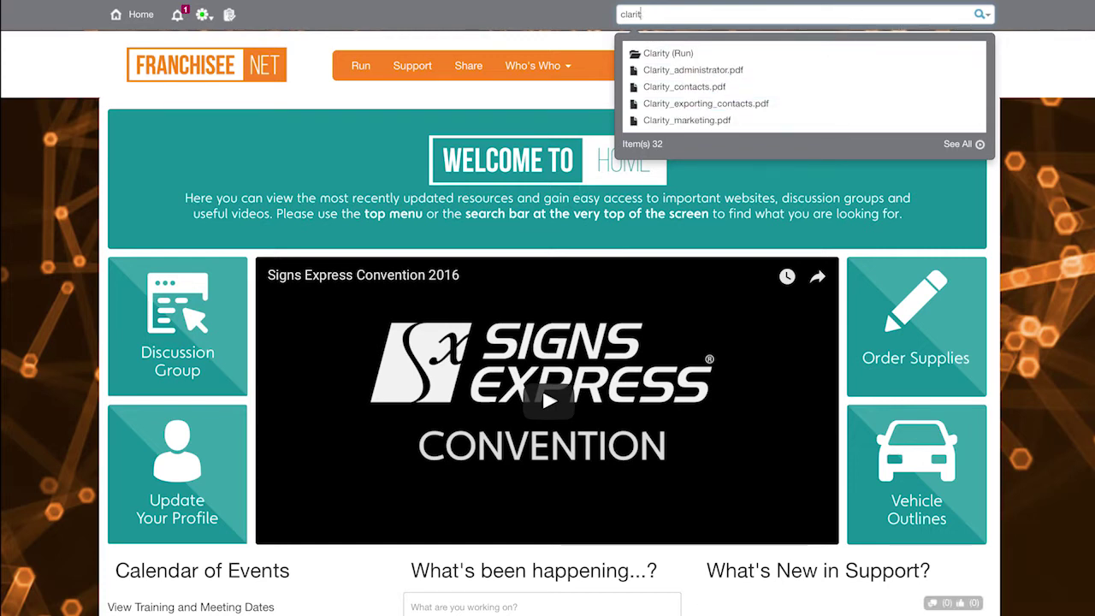
pyautogui.press('BackSpace')
pyautogui.press('BackSpace')
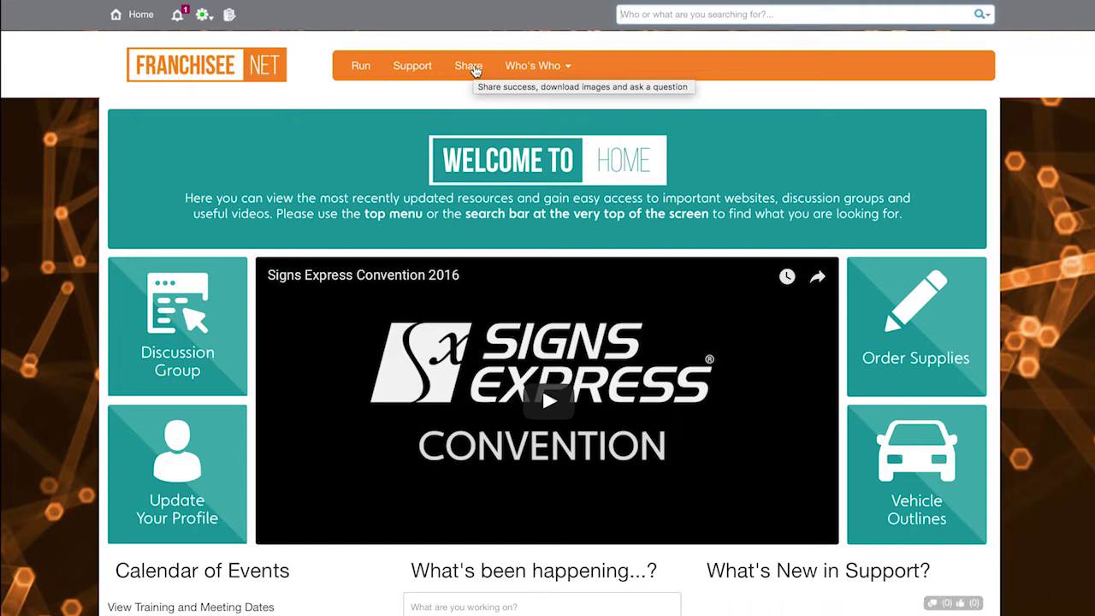
# Step: Preview the Who's Who People and Suppliers choices, then go to the Run section page
pyautogui.click(555, 66)
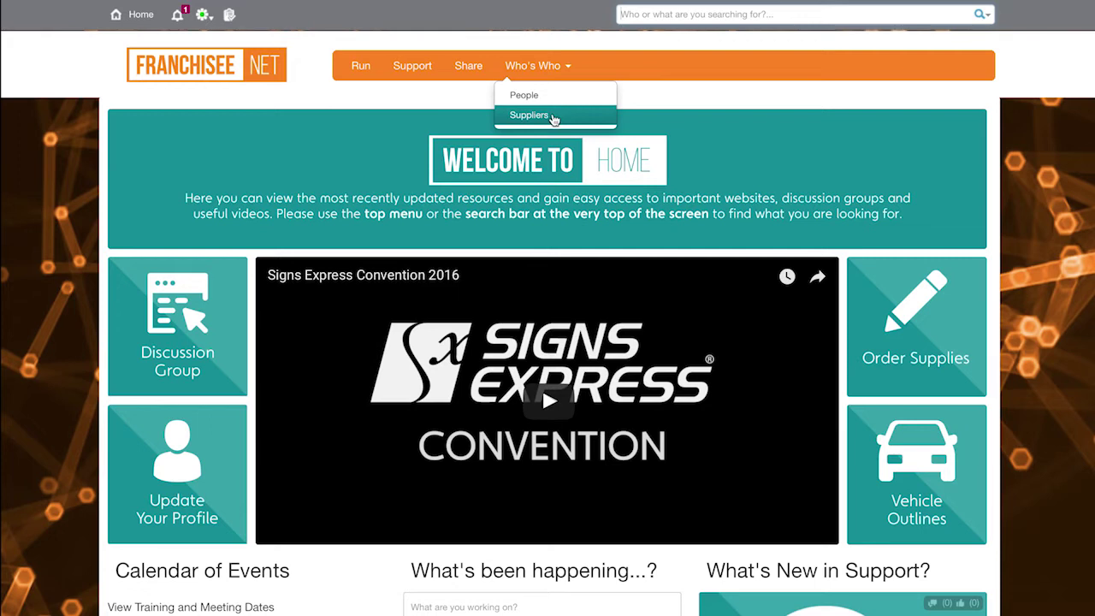
pyautogui.click(360, 69)
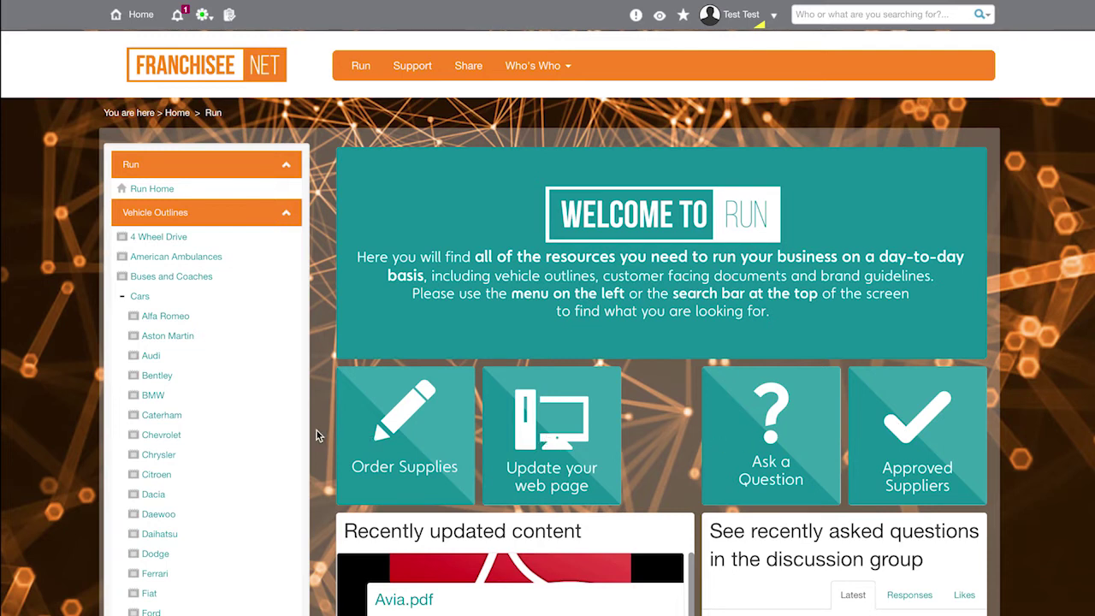
# Step: Collapse and re-expand the Vehicle Outlines categories, then open 4 Wheel Drive
pyautogui.click(256, 212)
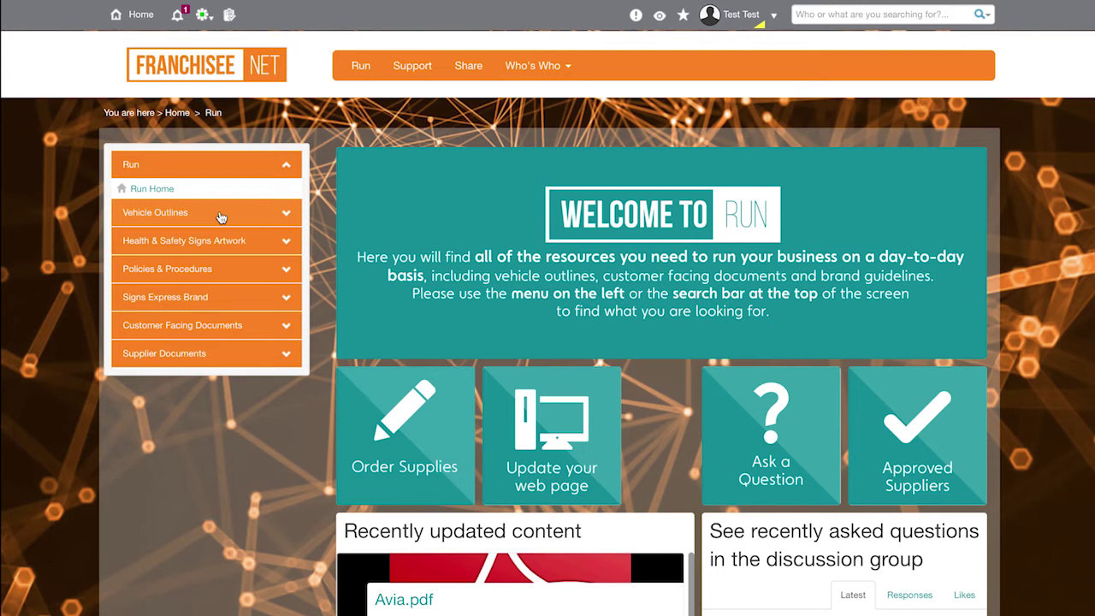
pyautogui.click(221, 217)
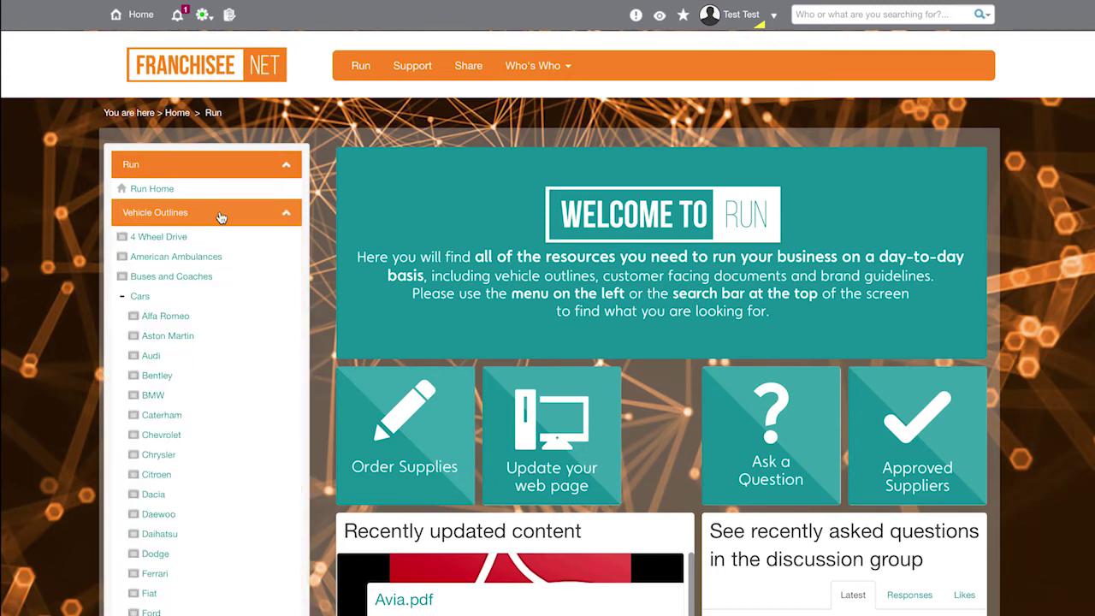
pyautogui.scroll(-1, 183, 237)
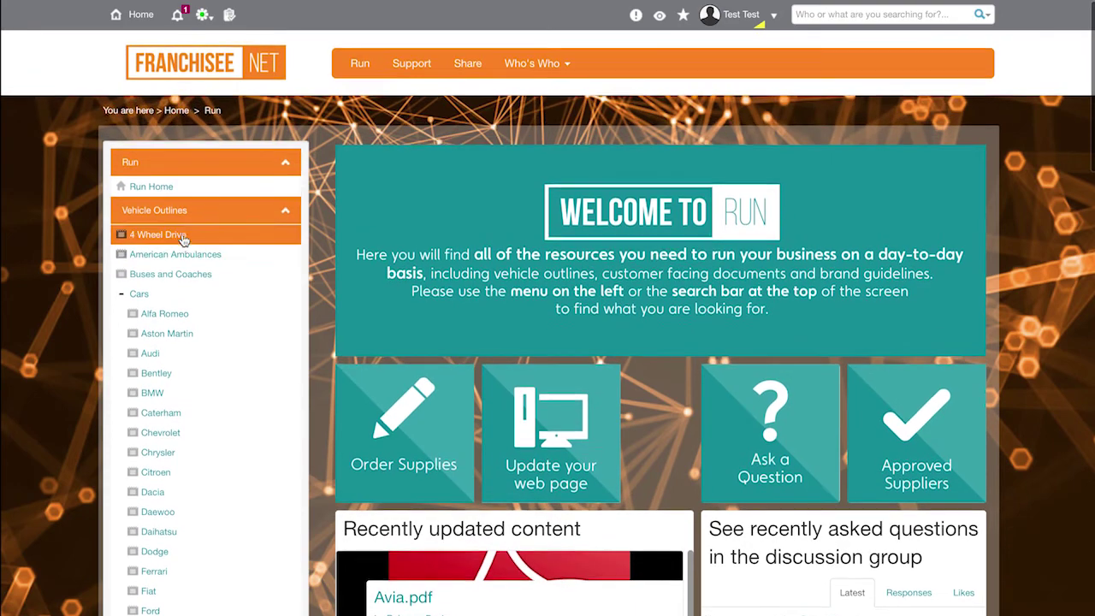
pyautogui.click(183, 239)
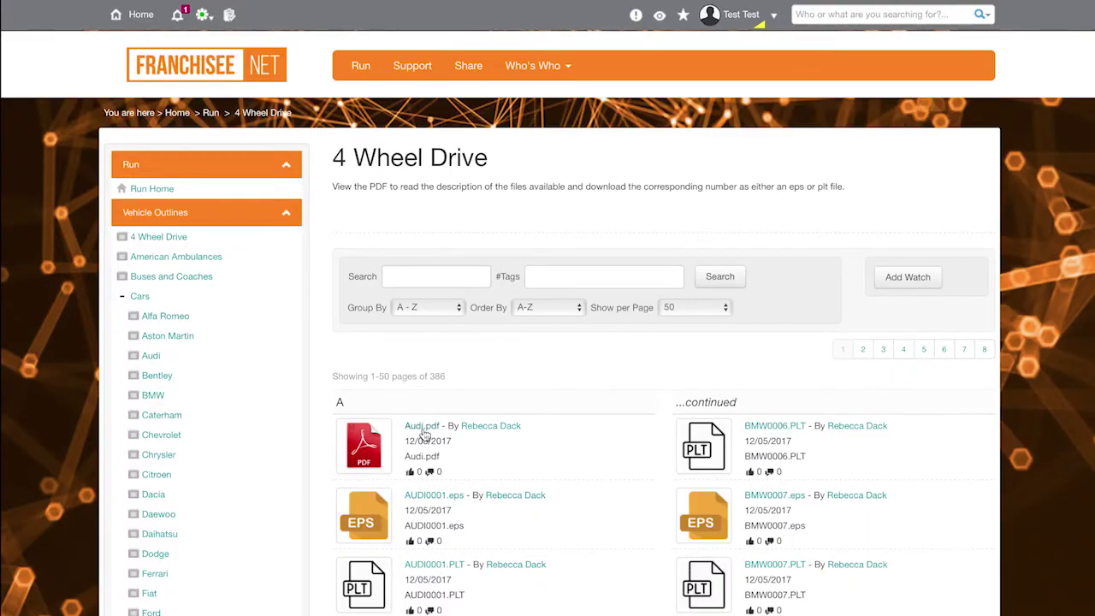
# Step: Preview the Audi.pdf outline sheet, then return to the 4 Wheel Drive file listing
pyautogui.click(425, 431)
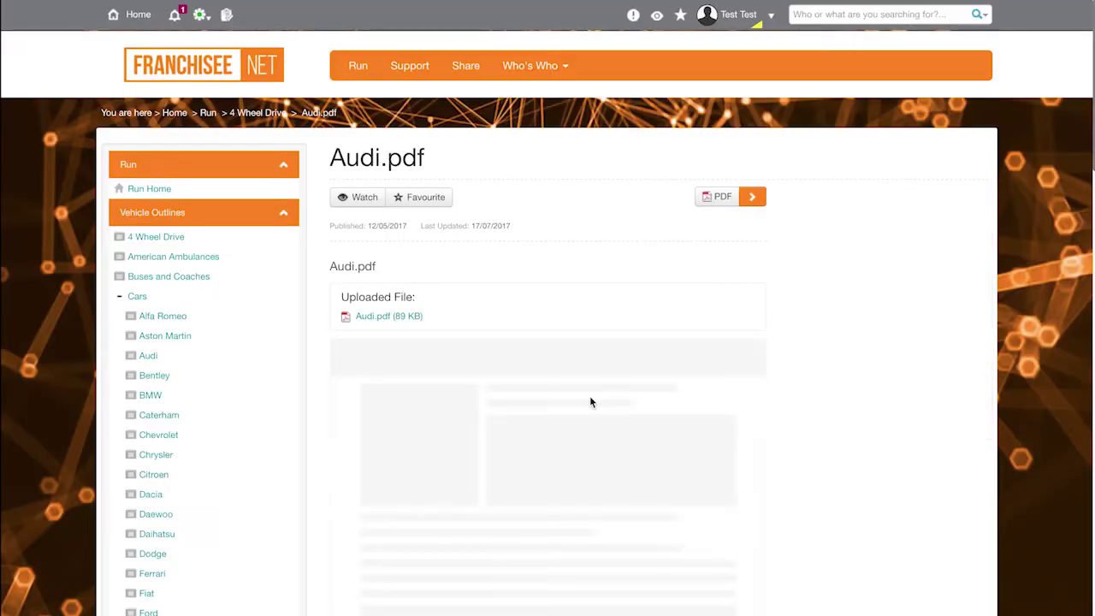
pyautogui.scroll(-2, 589, 396)
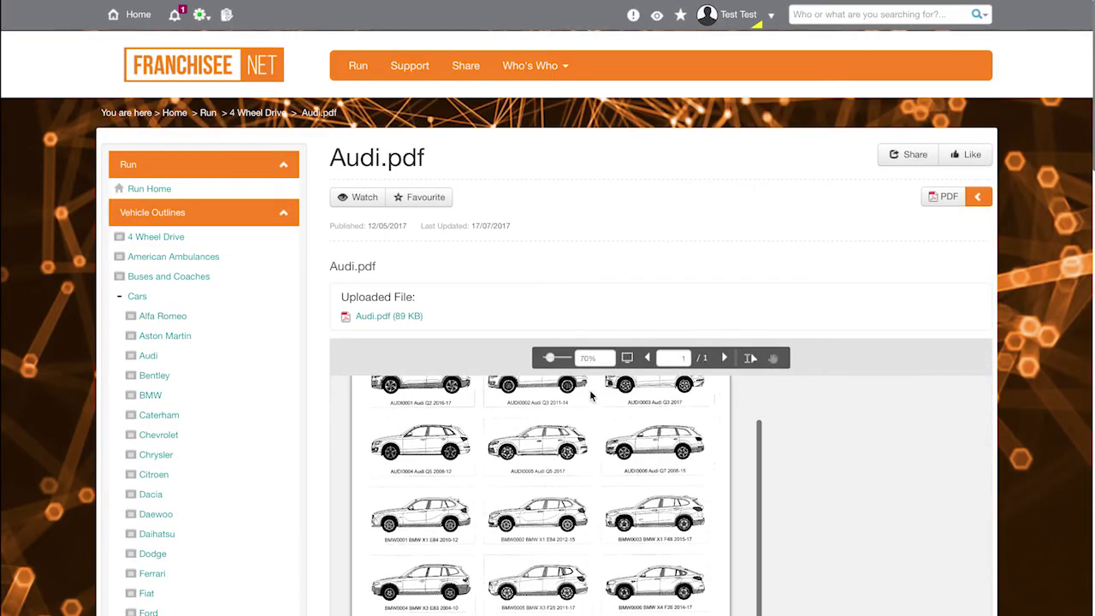
pyautogui.scroll(-1, 597, 498)
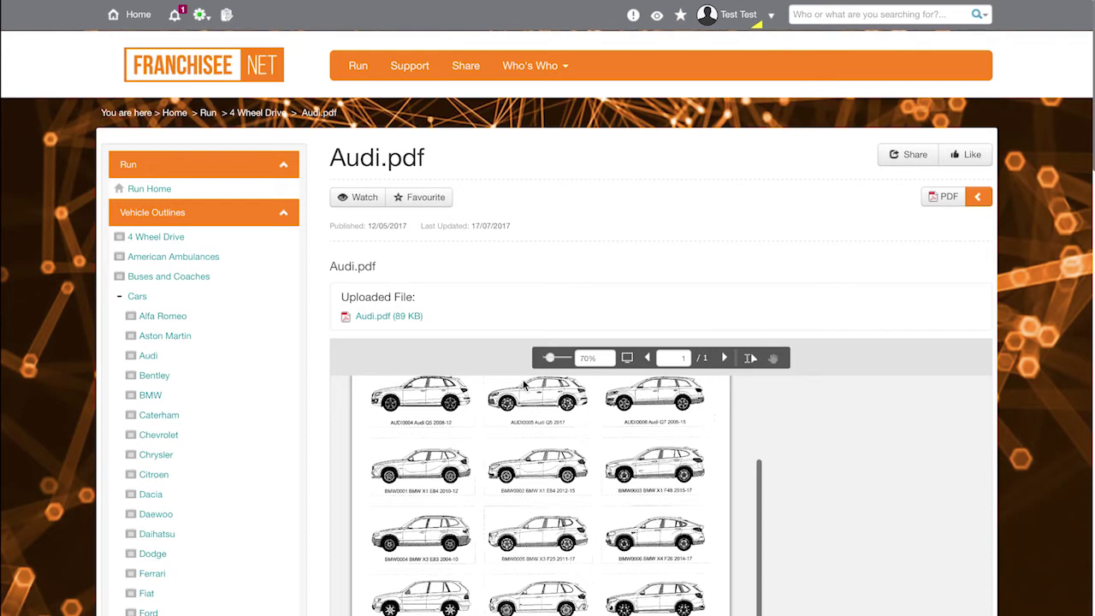
pyautogui.hotkey('alt', 'Left')
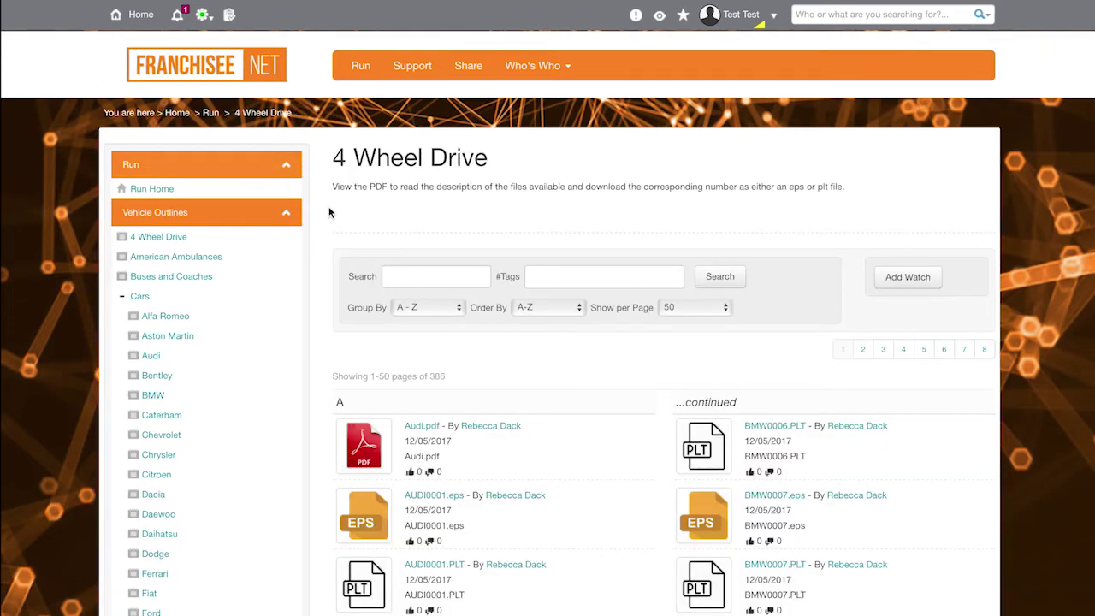
pyautogui.scroll(-8, 466, 308)
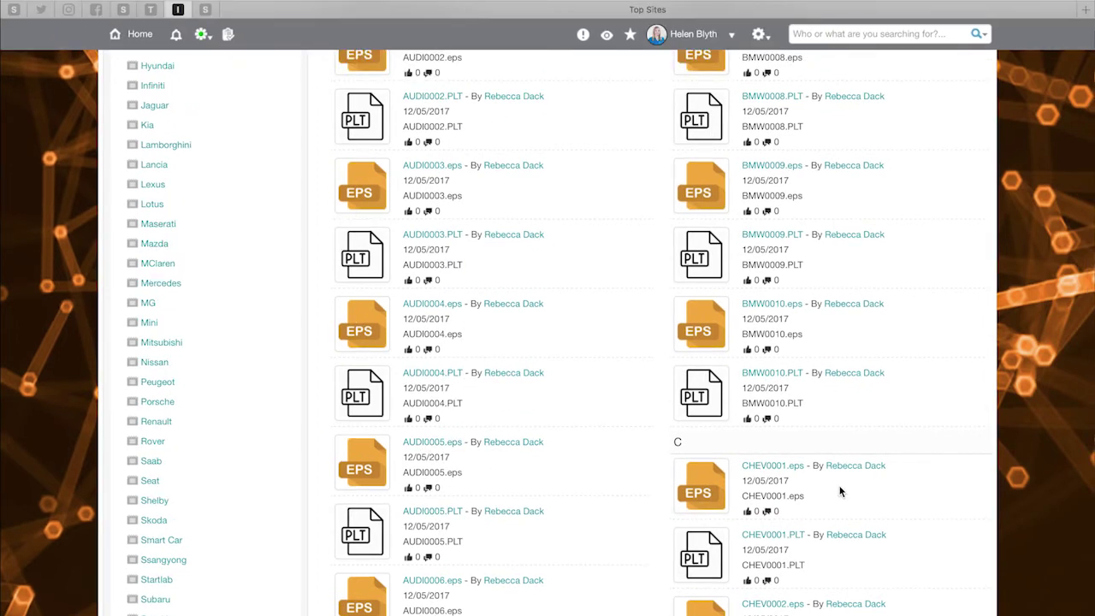
pyautogui.scroll(10, 841, 489)
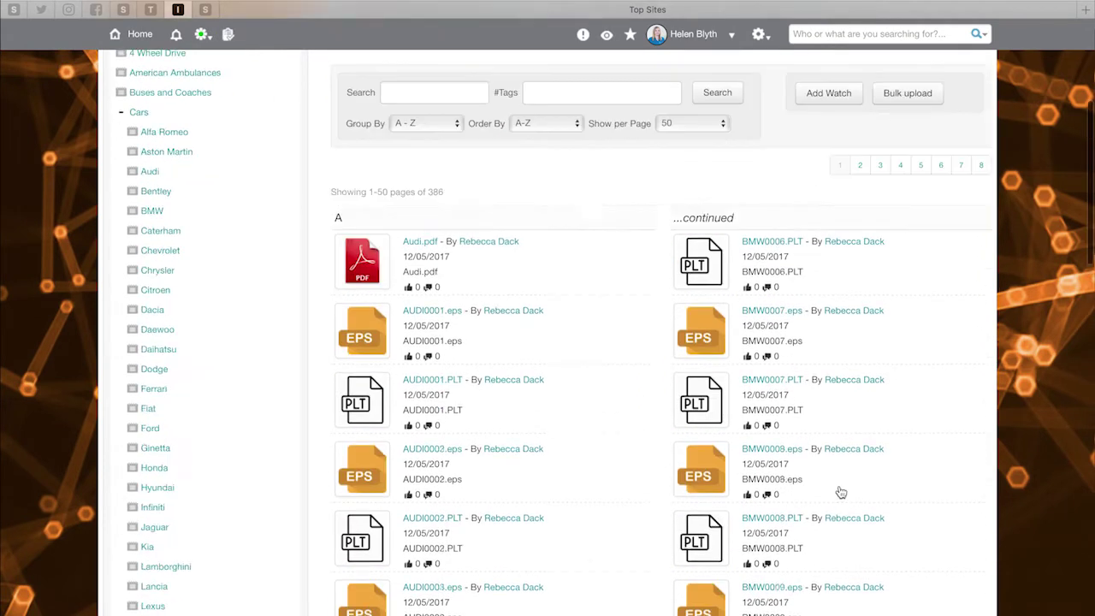
# Step: Search the 4 Wheel Drive files for AUDI0005, then move to the Support section
pyautogui.click(480, 249)
pyautogui.write('AU')
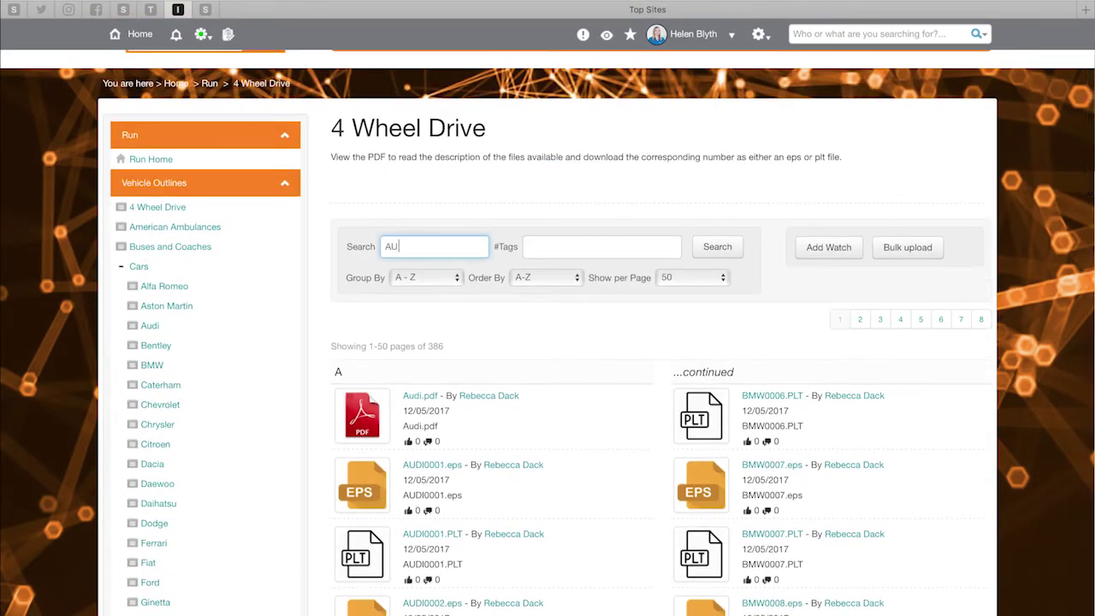
pyautogui.write('DI0005')
pyautogui.click(715, 247)
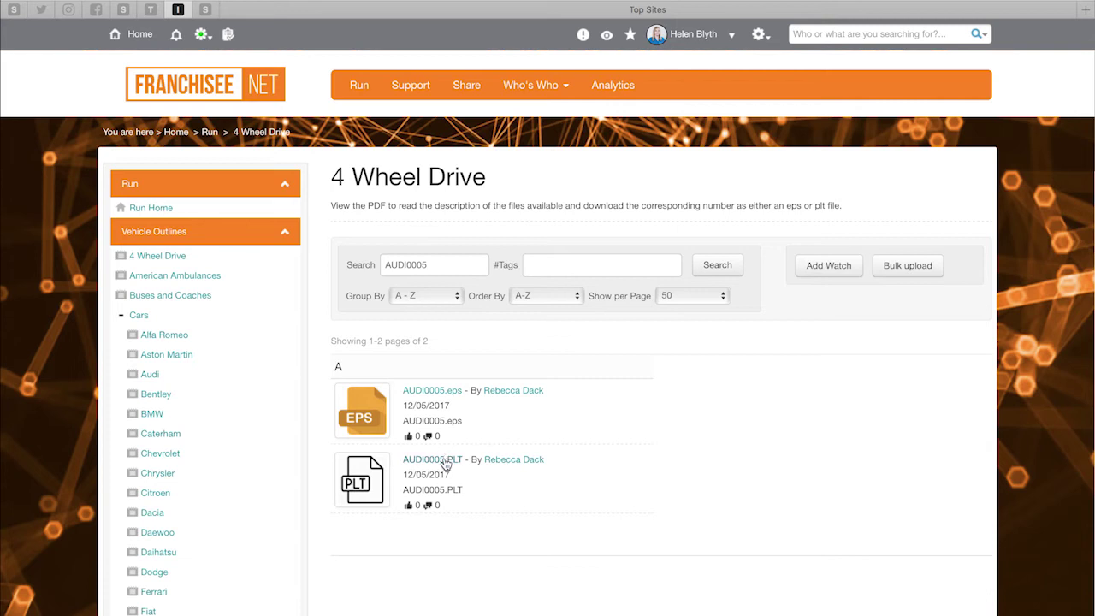
pyautogui.click(409, 85)
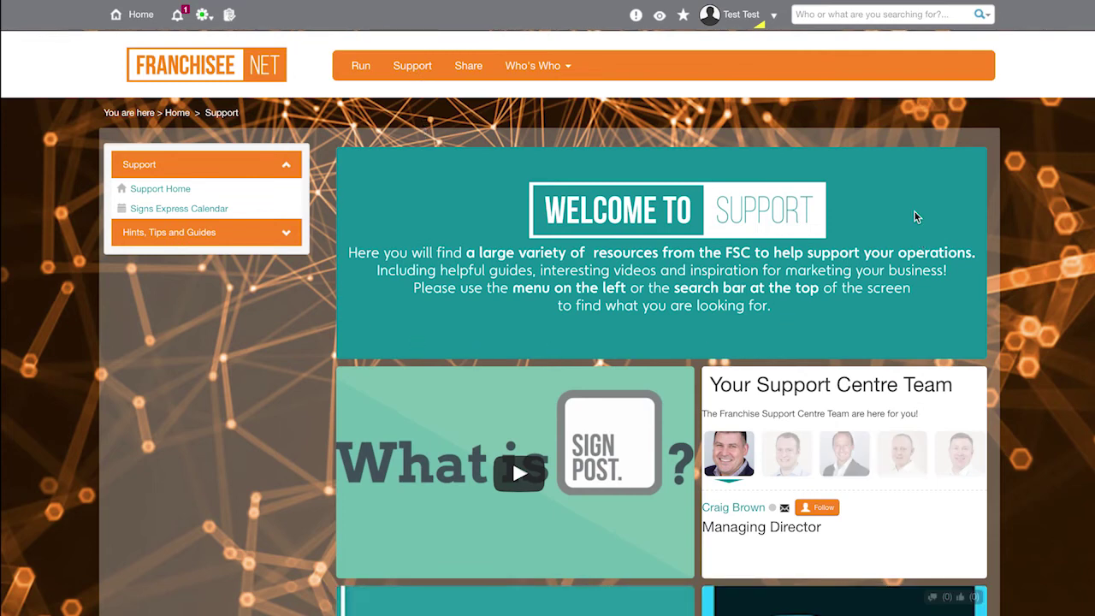
pyautogui.scroll(-5, 409, 149)
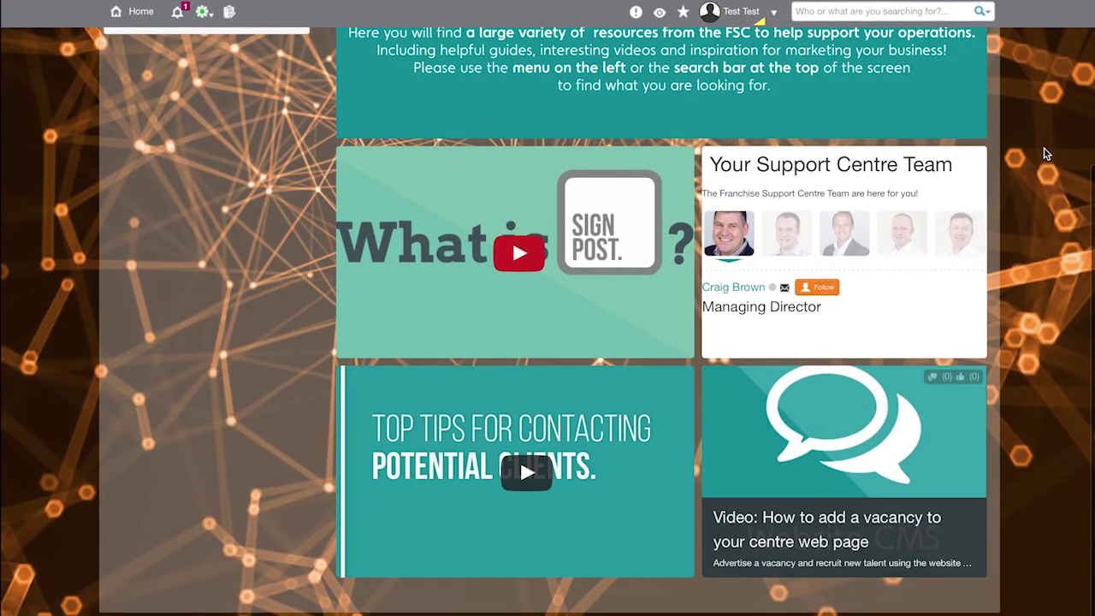
pyautogui.scroll(4, 1044, 153)
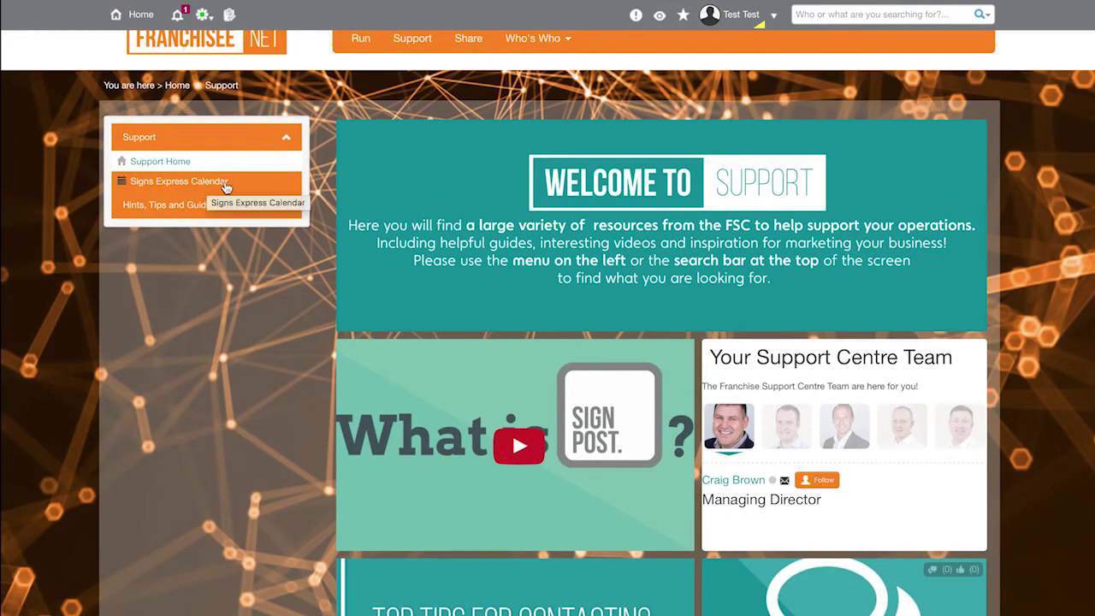
# Step: Show the Signs Express Calendar and expand the Hints, Tips and Guides topics
pyautogui.click(253, 185)
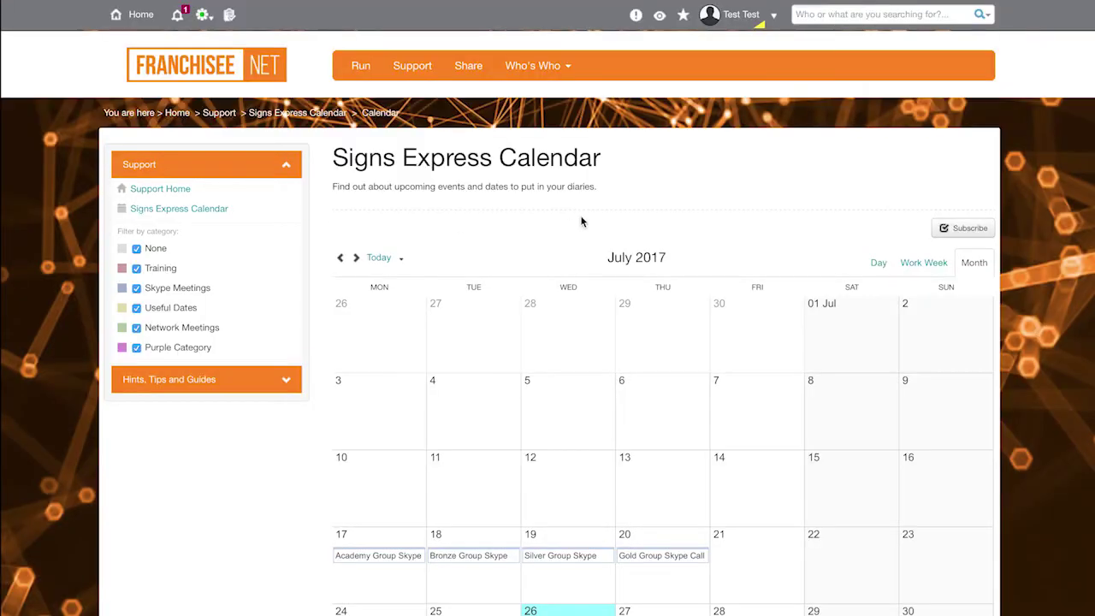
pyautogui.scroll(-2, 585, 220)
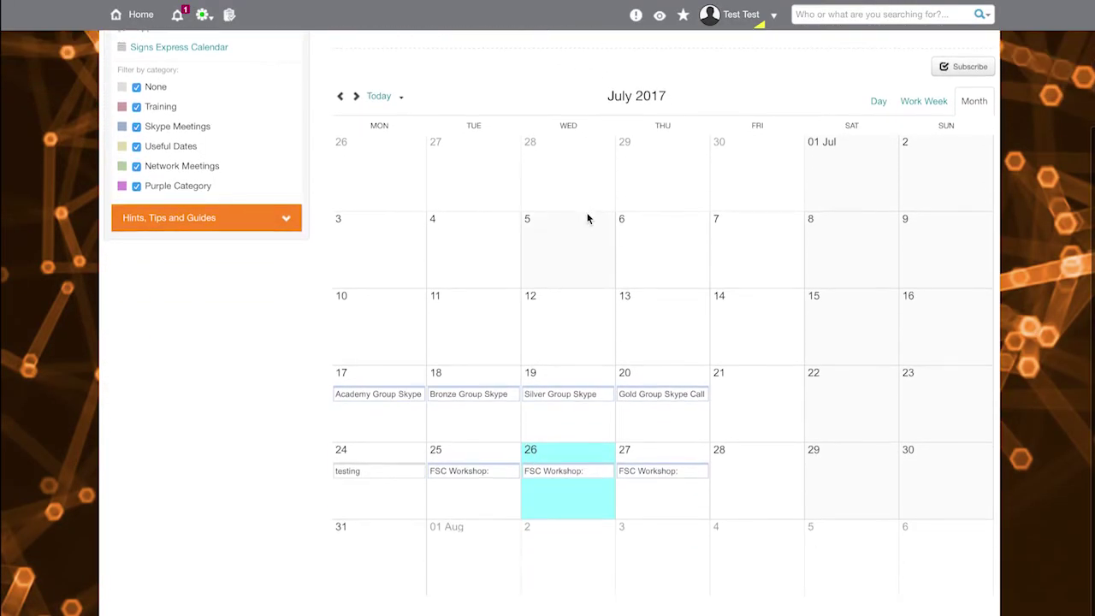
pyautogui.scroll(2, 587, 219)
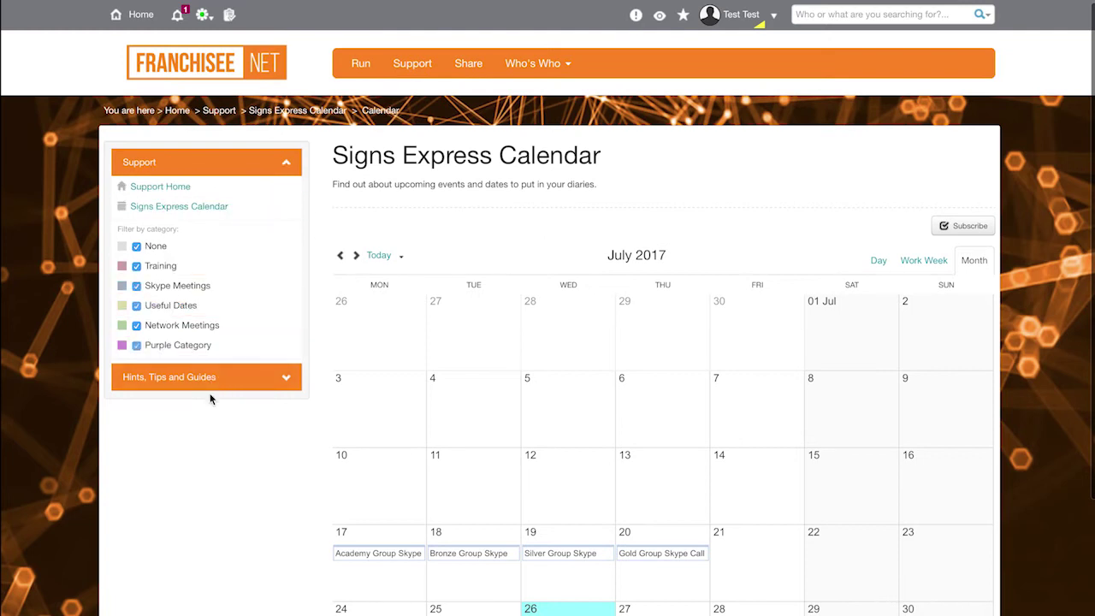
pyautogui.click(211, 383)
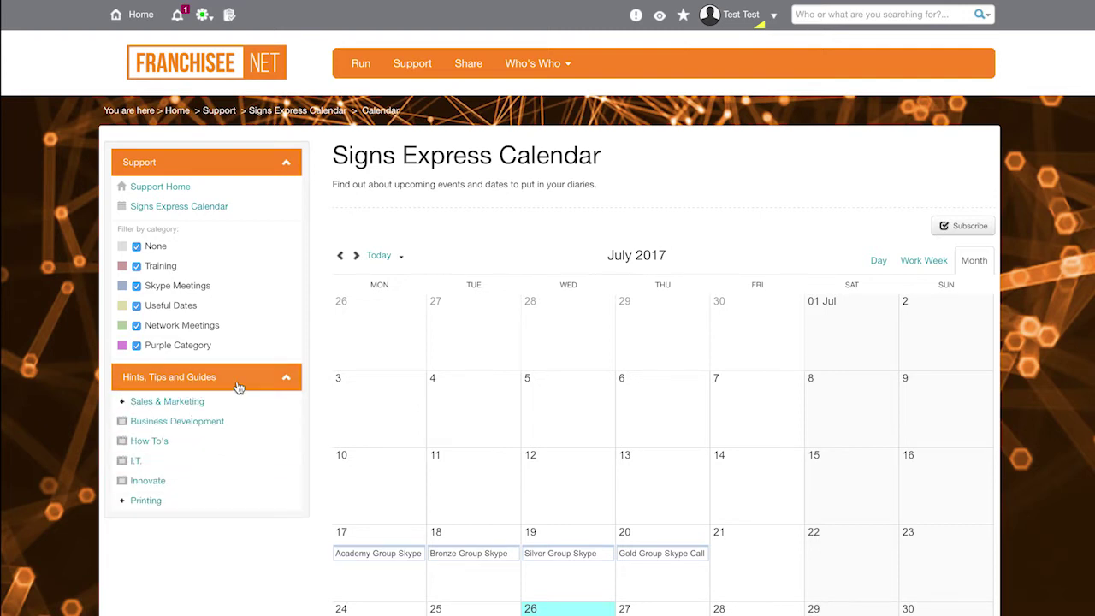
# Step: Try a site-wide search for 'rip', clear it, and go to the Share section
pyautogui.click(817, 16)
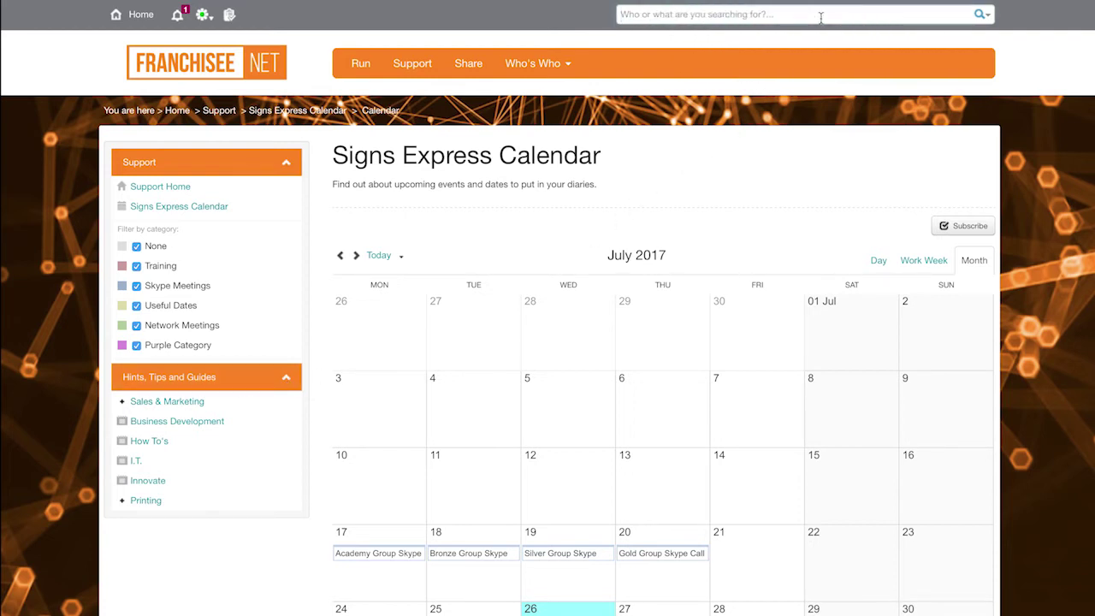
pyautogui.write('rip')
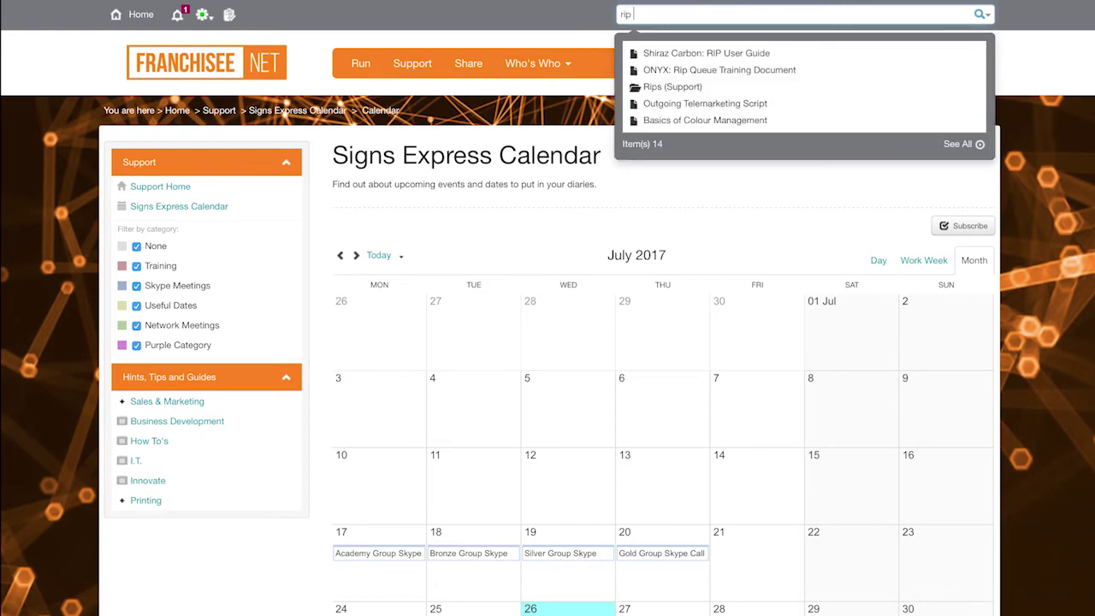
pyautogui.press('BackSpace')
pyautogui.press('BackSpace')
pyautogui.press('BackSpace')
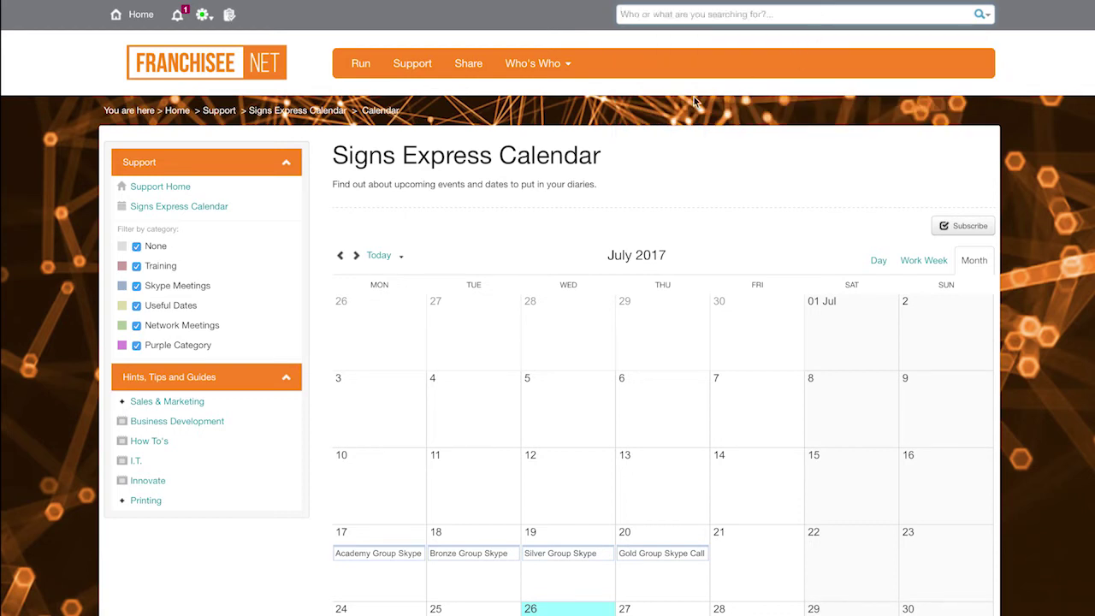
pyautogui.click(469, 65)
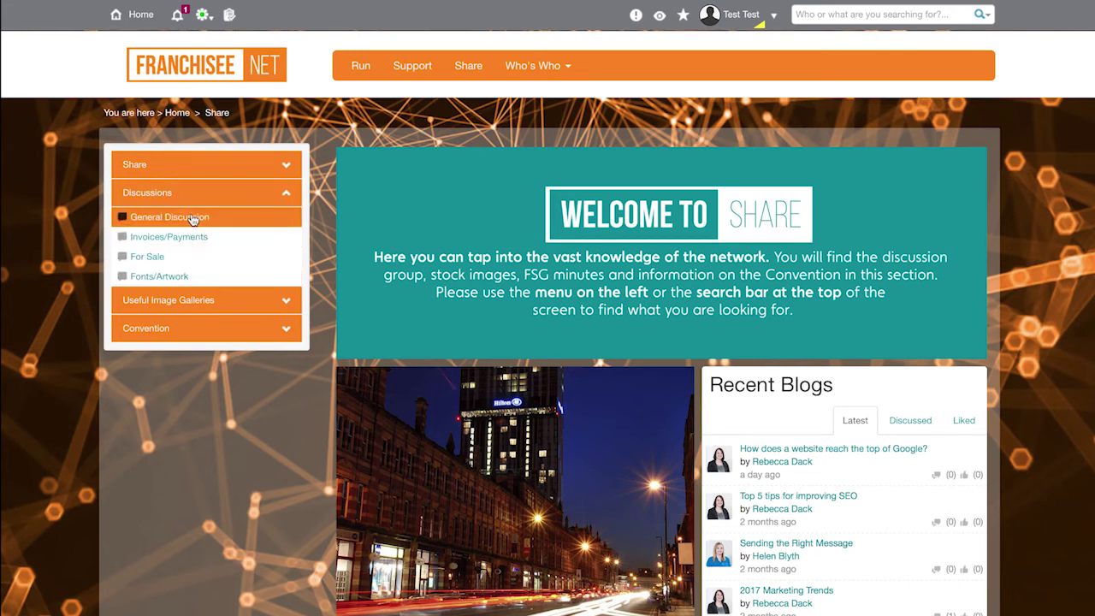
# Step: Open General Discussion, view the Start a Discussion form, and return without posting
pyautogui.click(193, 219)
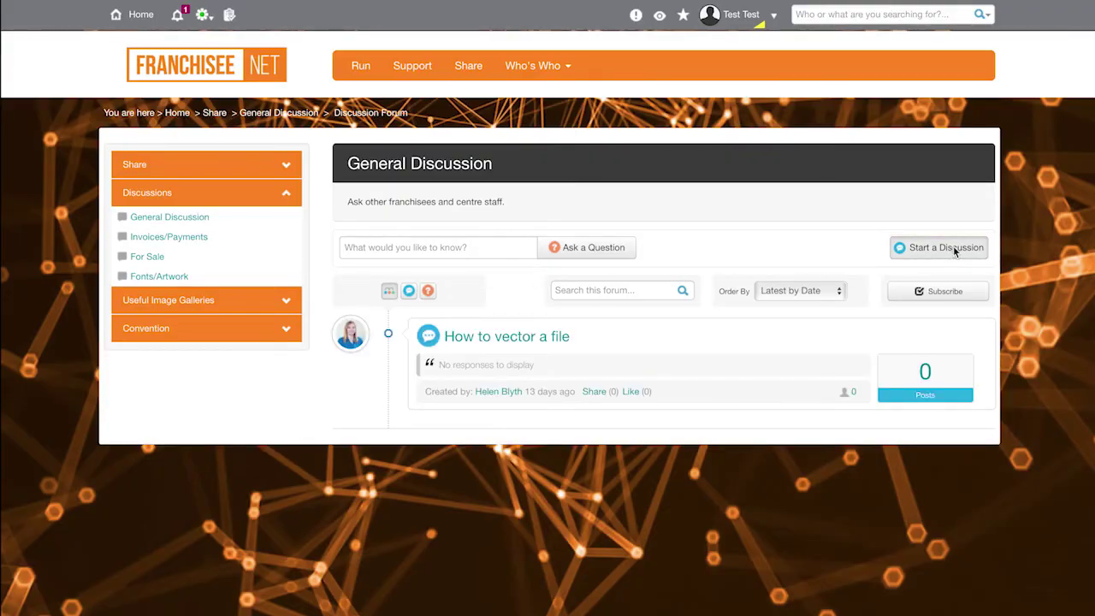
pyautogui.click(945, 247)
pyautogui.scroll(-3, 759, 285)
pyautogui.scroll(1, 760, 286)
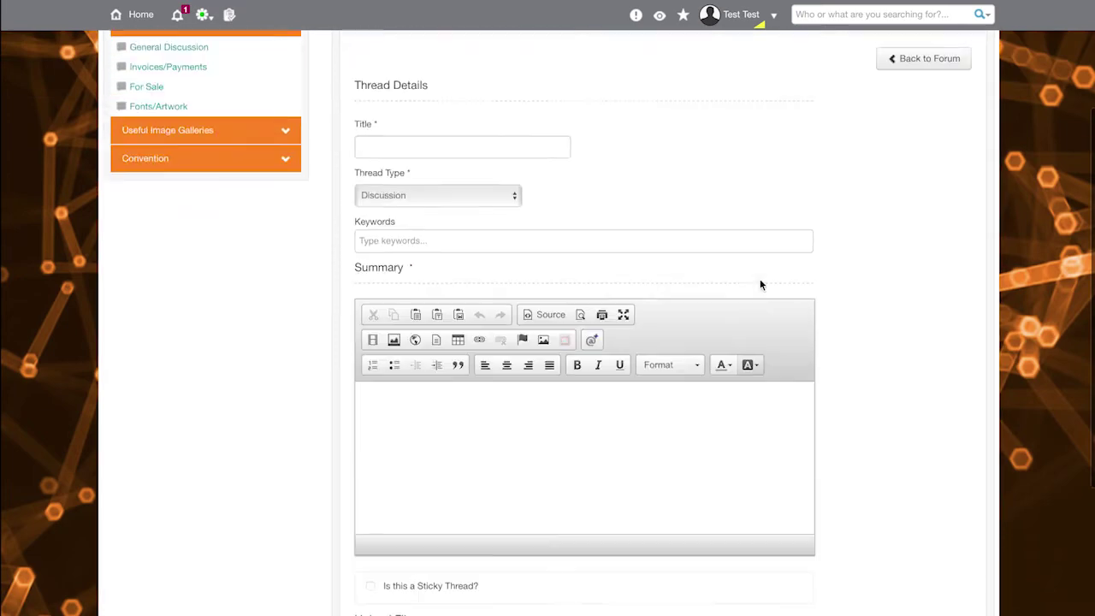
pyautogui.scroll(2, 759, 285)
pyautogui.click(214, 214)
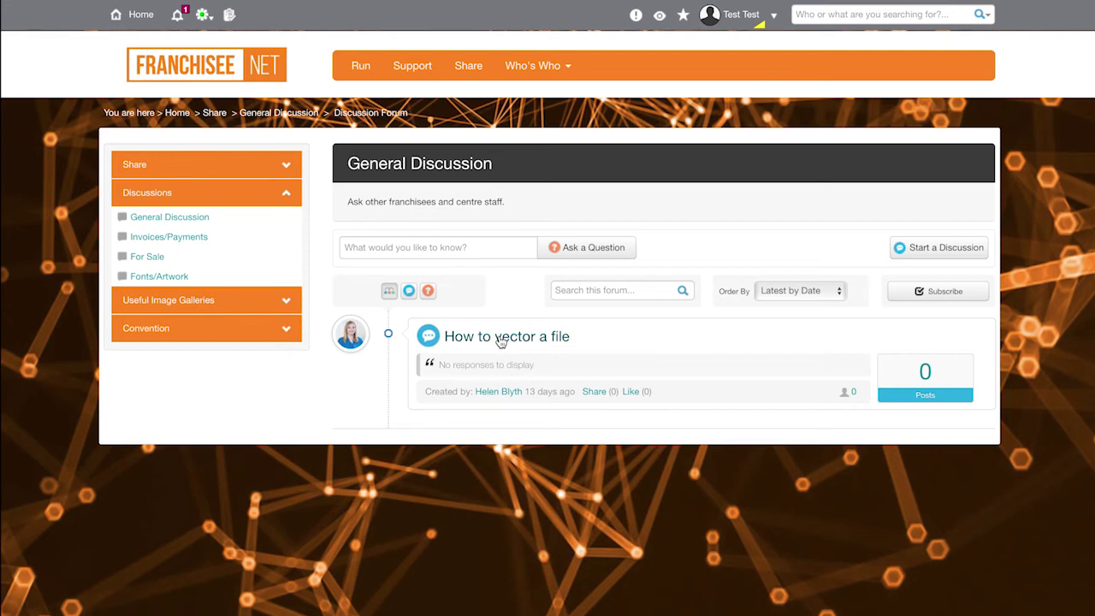
# Step: Open the How to vector a file thread and click into its reply editor
pyautogui.click(500, 338)
pyautogui.scroll(-5, 501, 339)
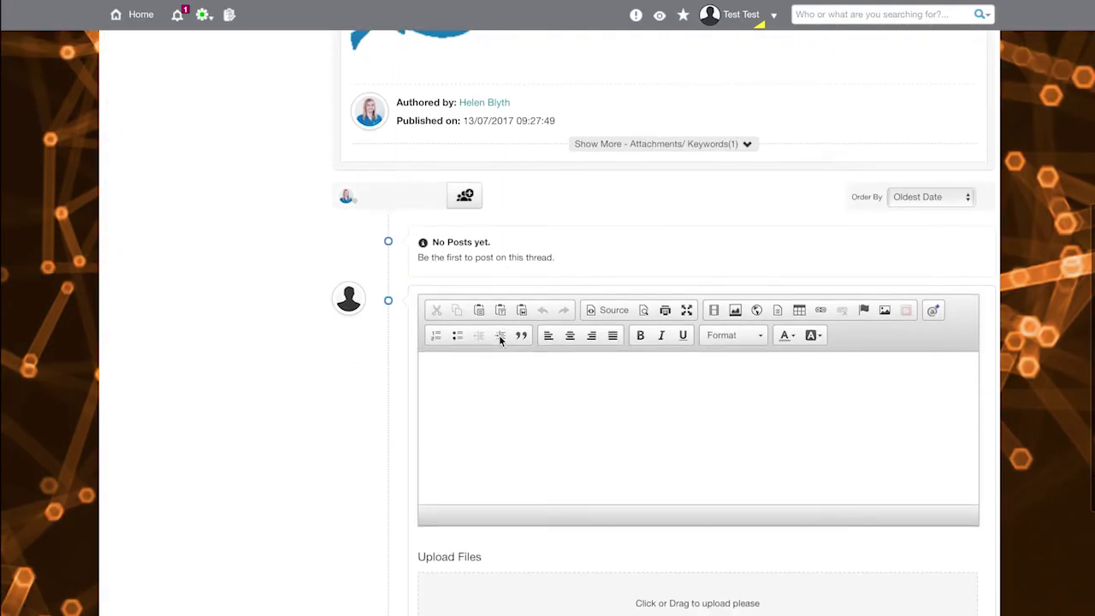
pyautogui.click(531, 402)
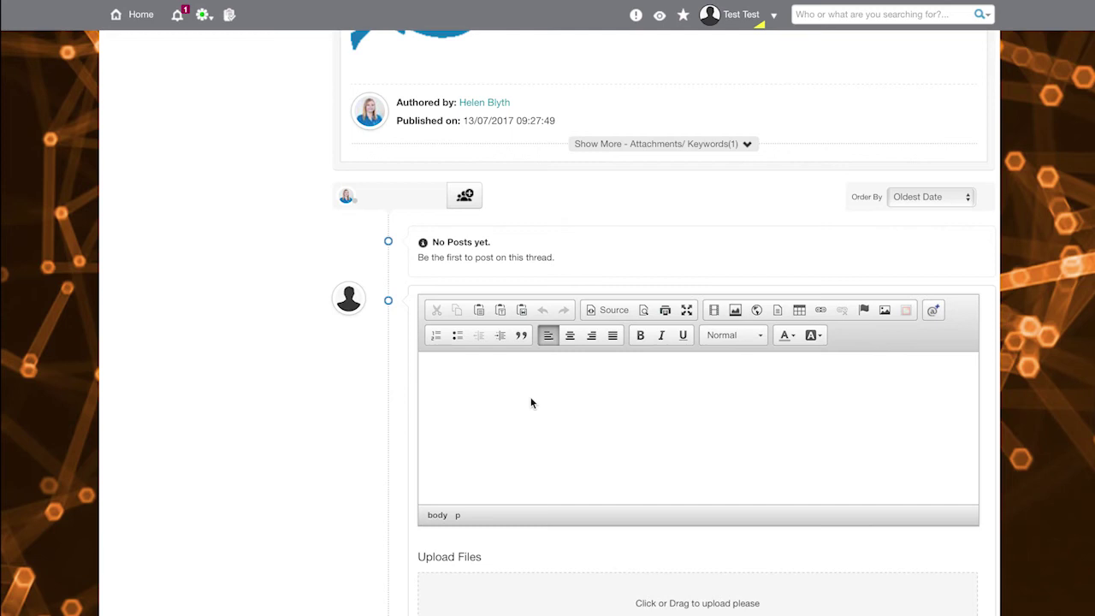
pyautogui.scroll(-3, 530, 400)
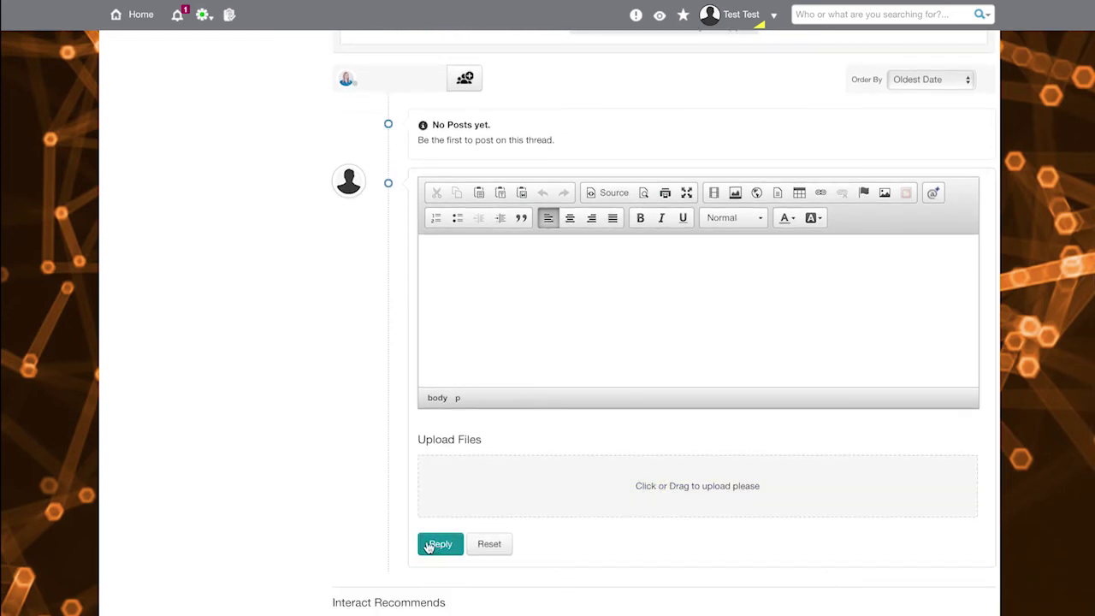
pyautogui.scroll(2, 320, 428)
# Step: Begin inviting a participant by typing a partial name, then close the invite dialog unsent
pyautogui.click(463, 173)
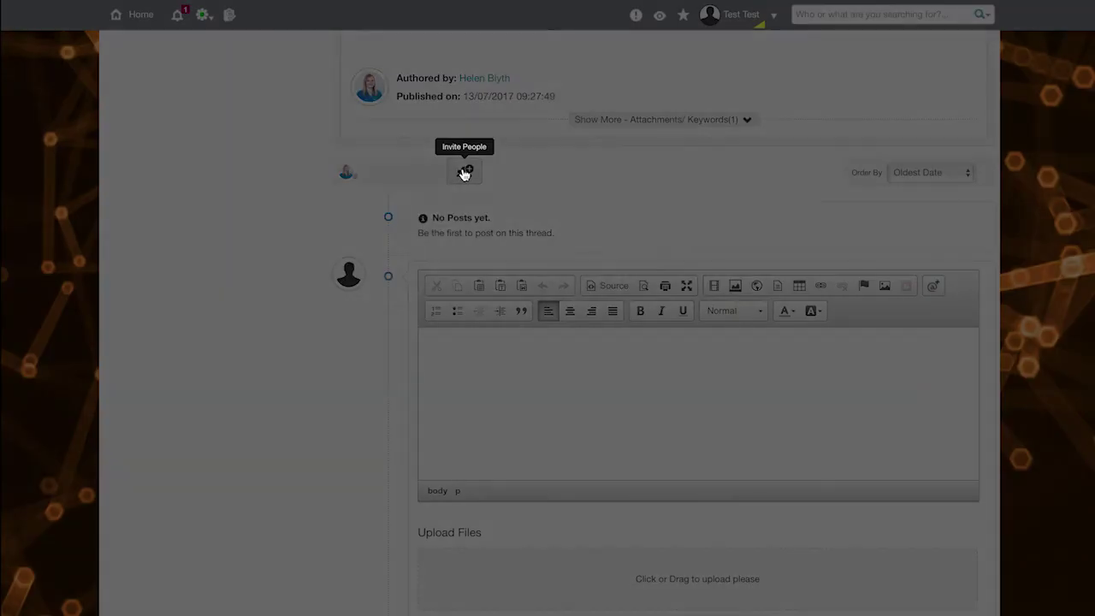
pyautogui.click(419, 153)
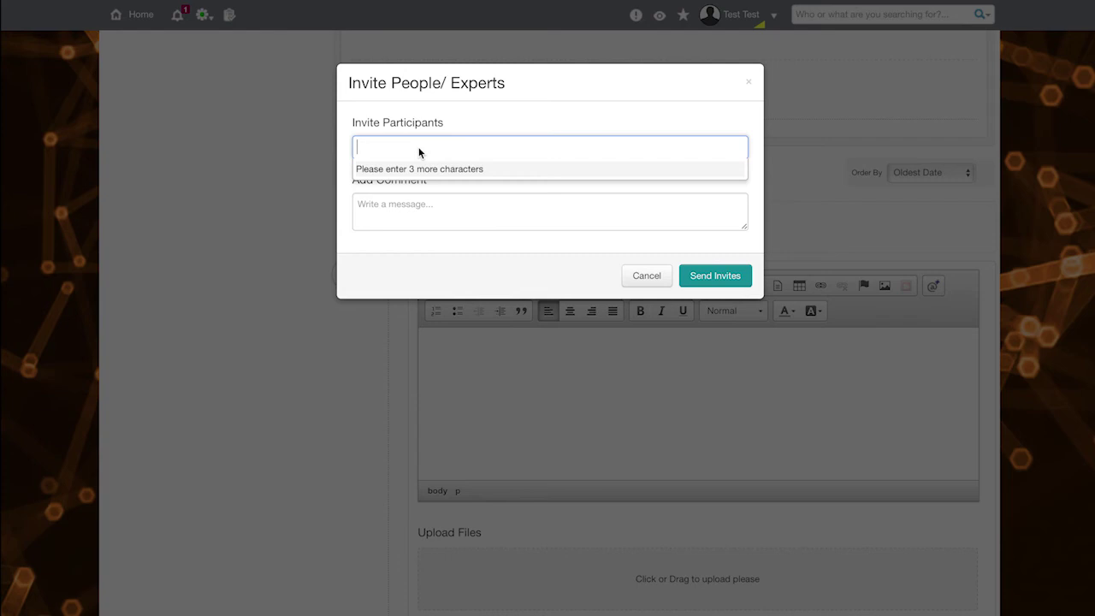
pyautogui.write('aar')
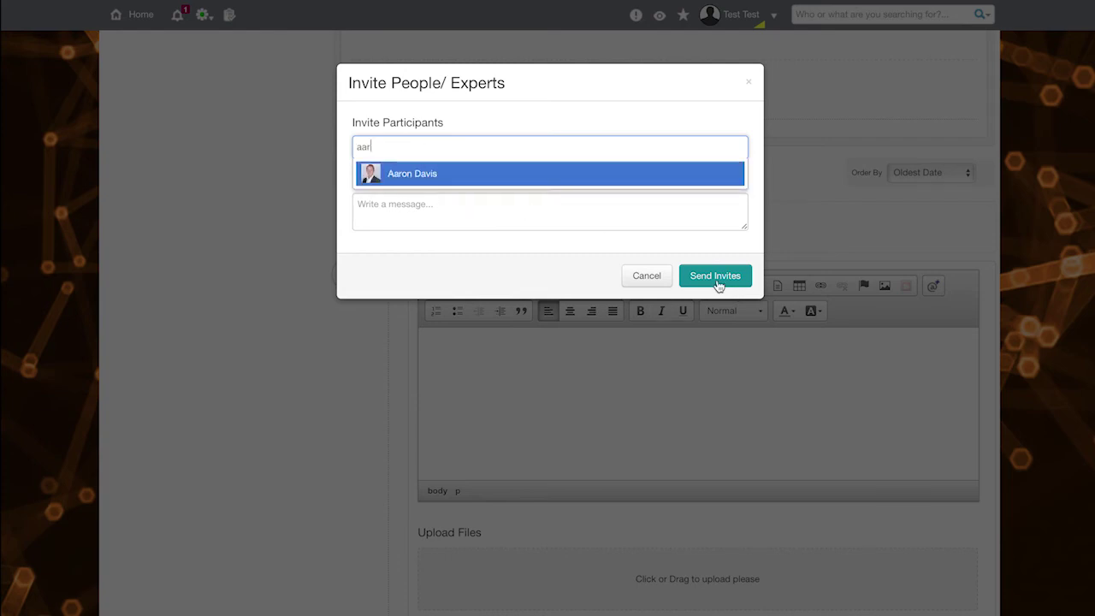
pyautogui.click(746, 83)
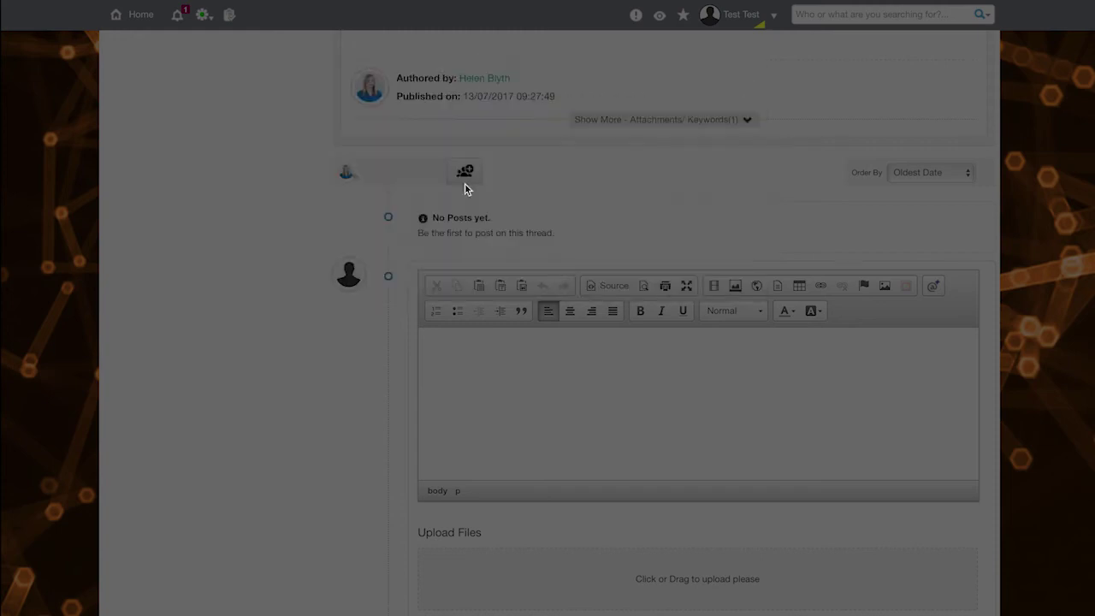
pyautogui.scroll(5, 176, 213)
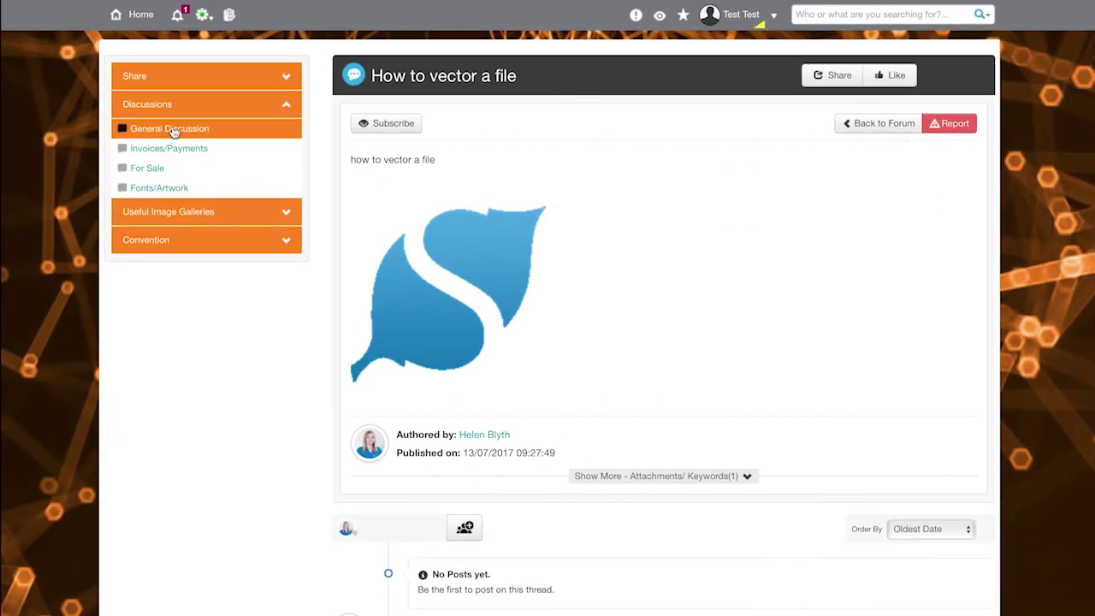
# Step: Ask General Discussion 'how to upload a vacancy' for answers, then open the Who's Who menu
pyautogui.click(171, 129)
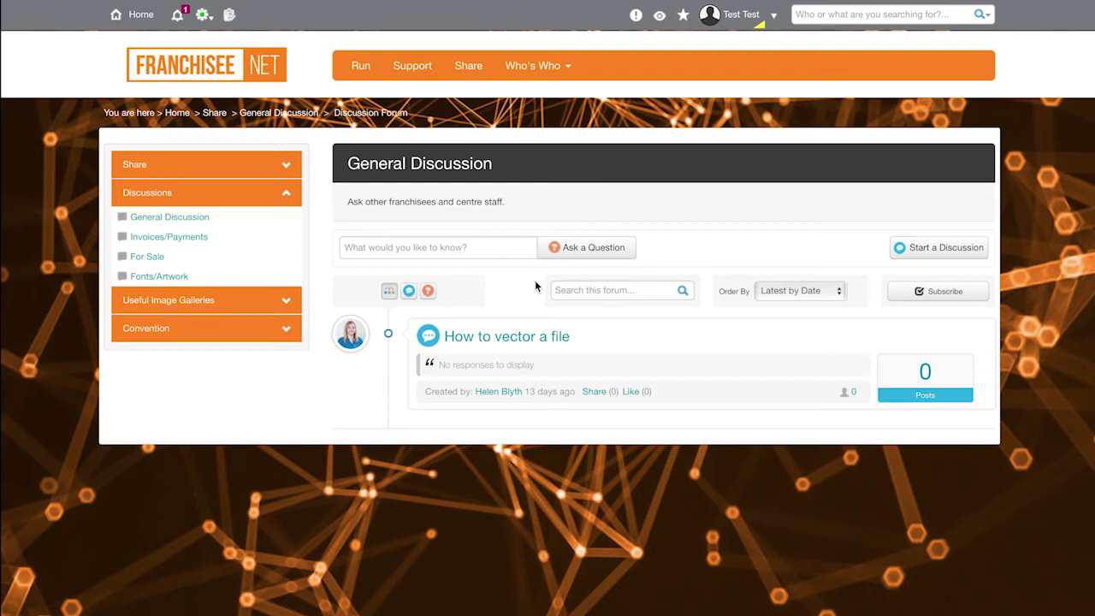
pyautogui.click(470, 248)
pyautogui.write('how to uploa')
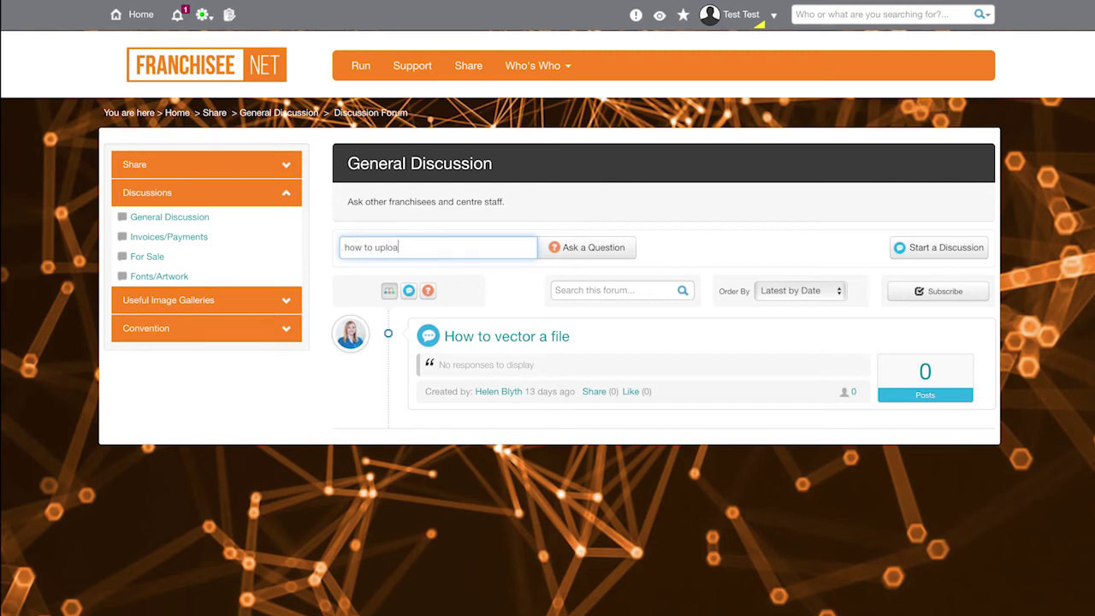
pyautogui.write('d a vacancy')
pyautogui.click(607, 248)
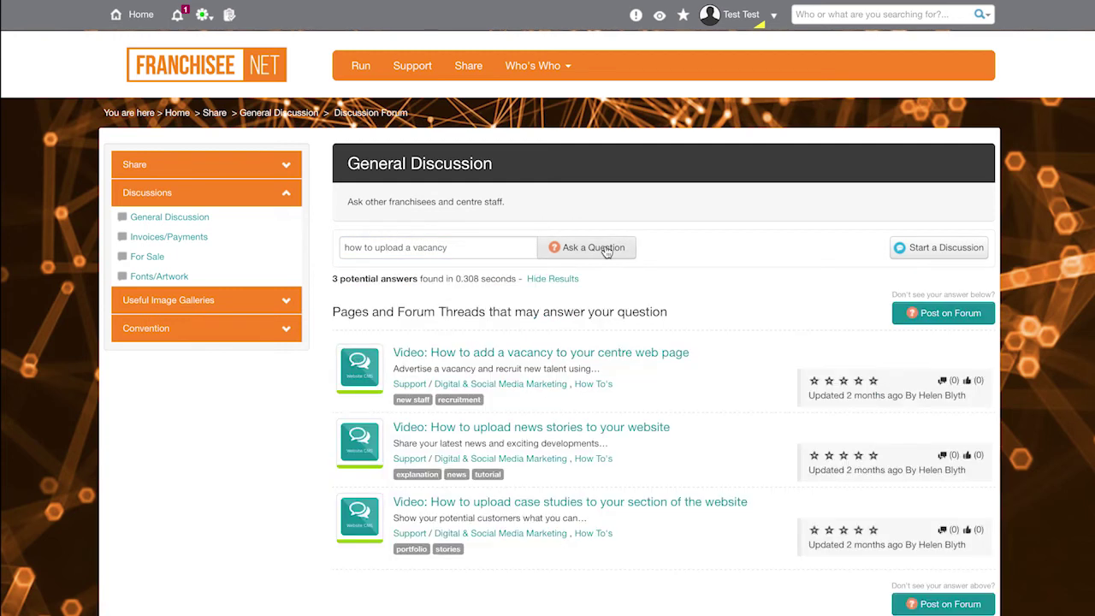
pyautogui.moveTo(639, 363)
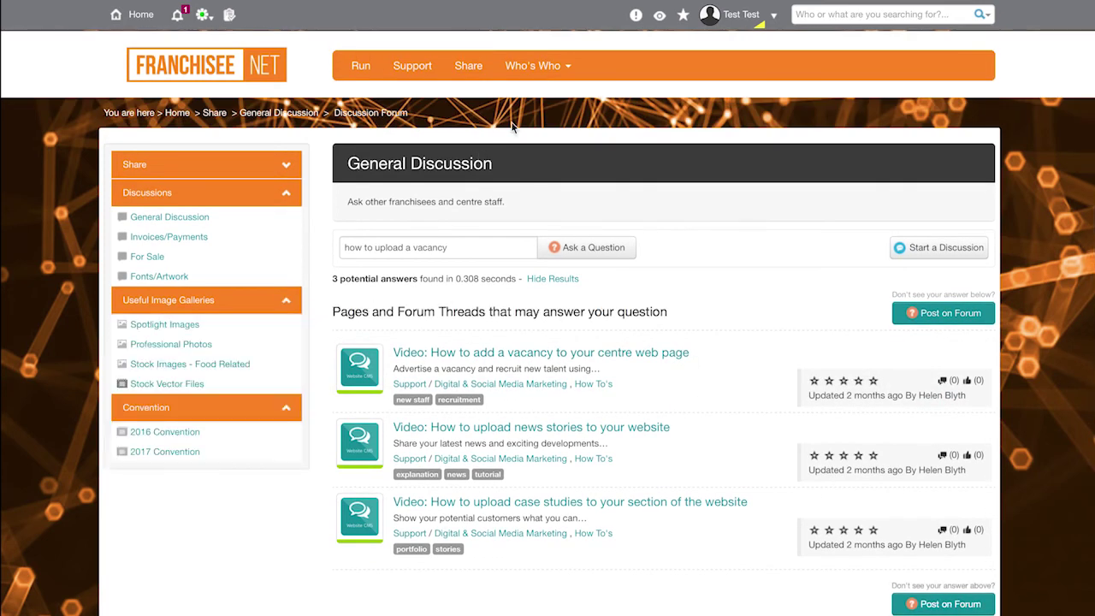
pyautogui.click(548, 67)
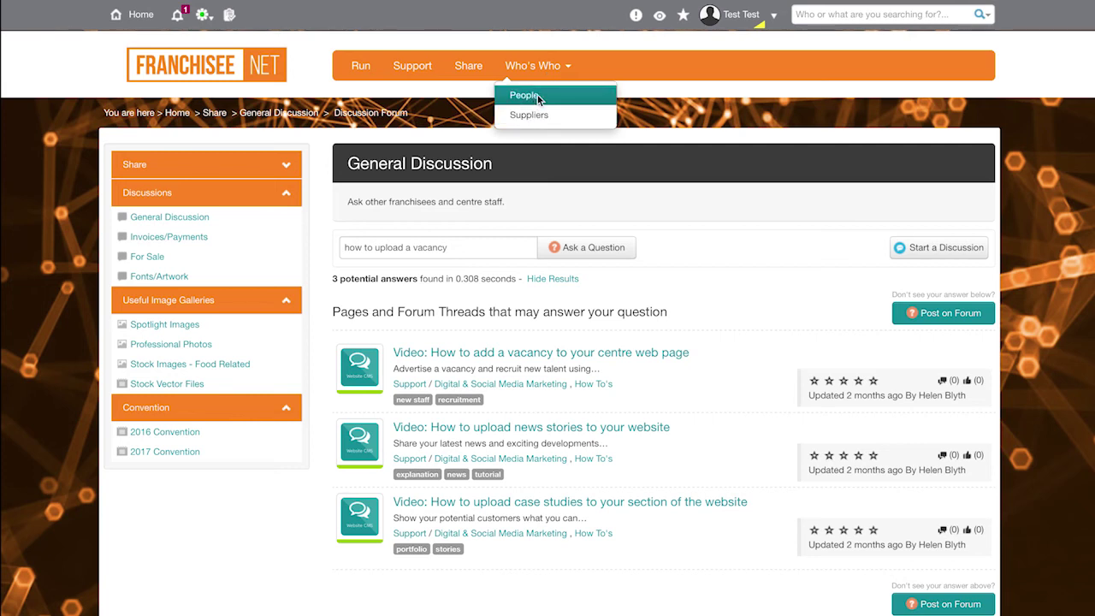
# Step: In the People Directory, try a colleague name search and the E letter filter, then clear both
pyautogui.click(537, 95)
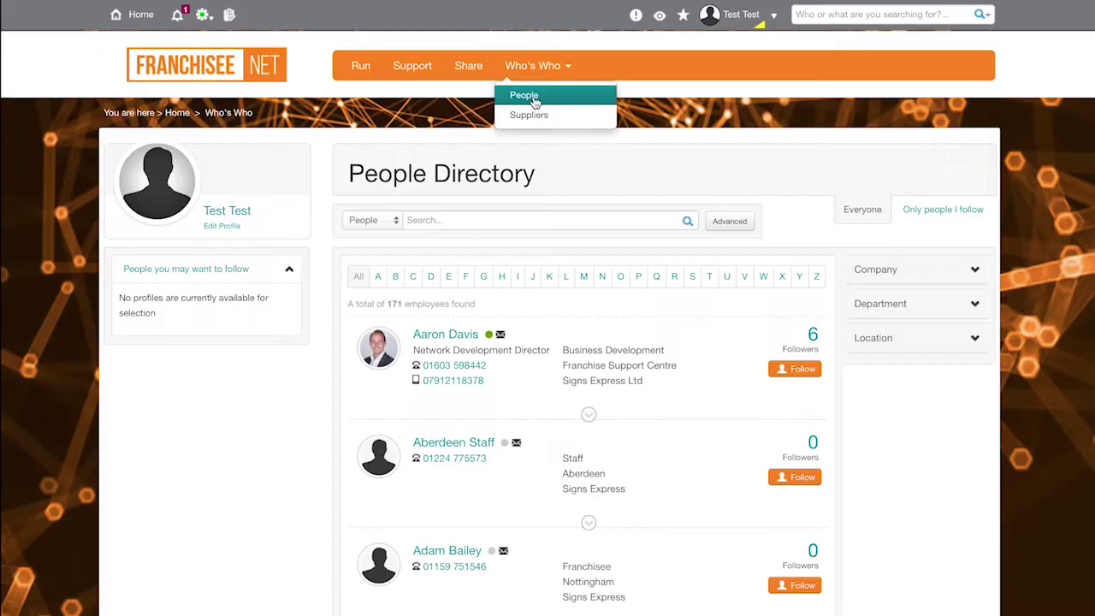
pyautogui.click(540, 223)
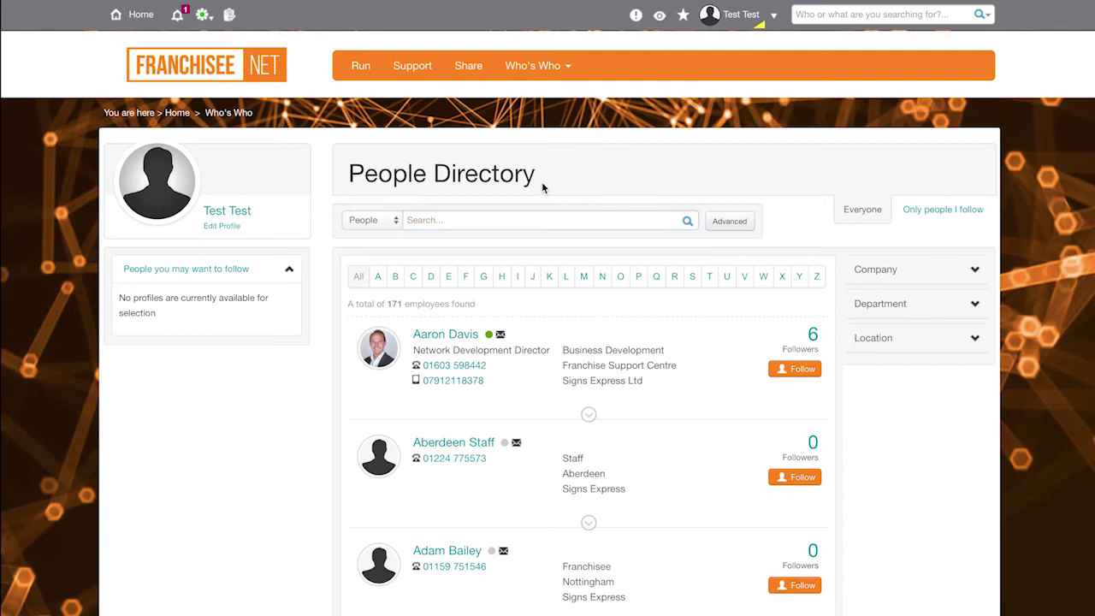
pyautogui.click(503, 220)
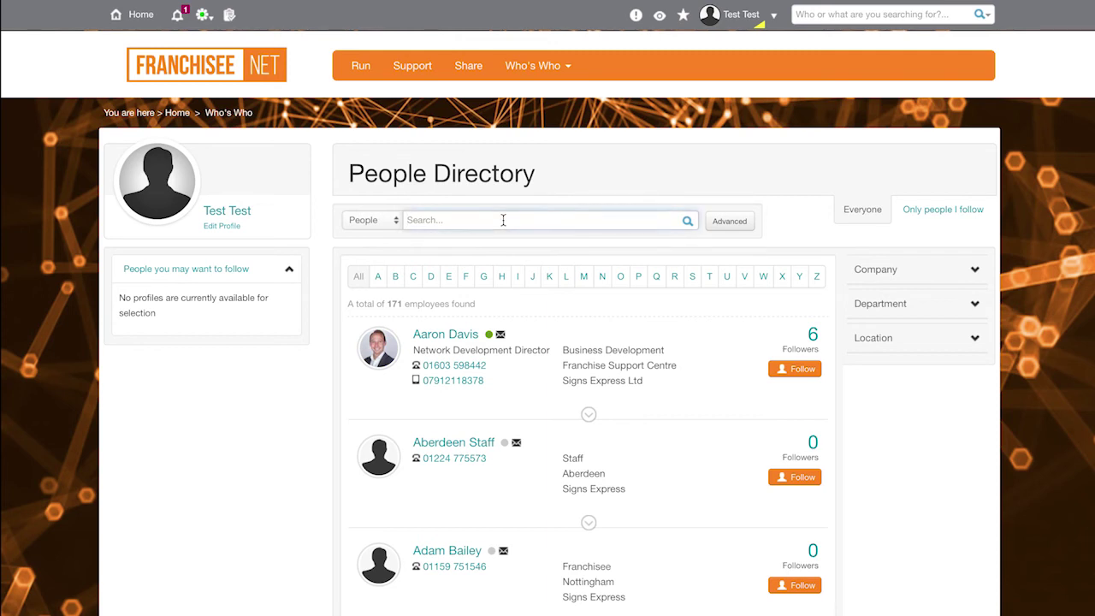
pyautogui.write('Rebecca')
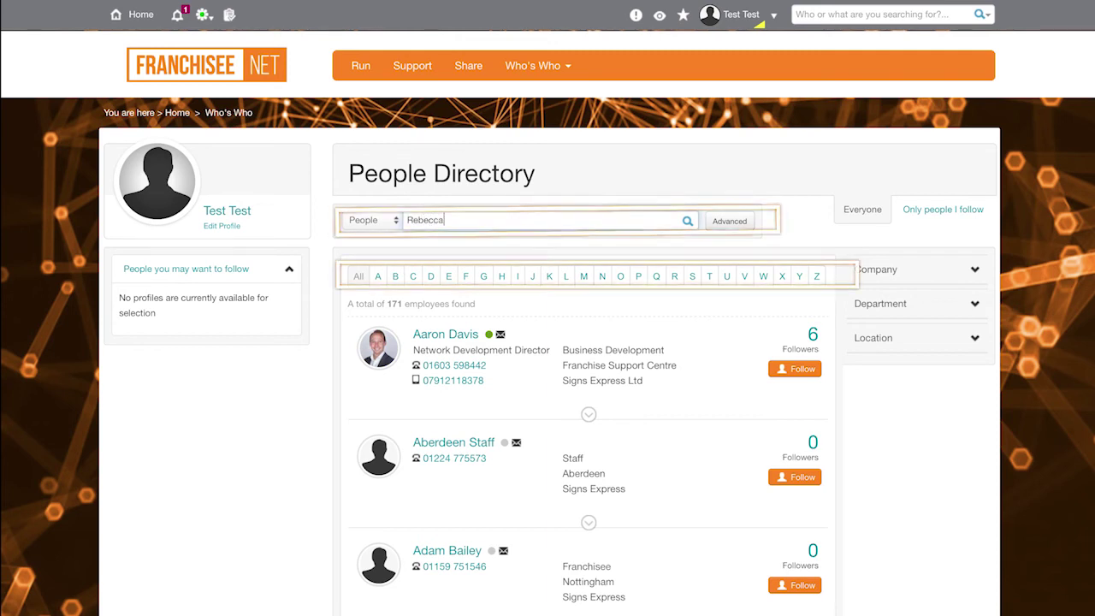
pyautogui.click(687, 221)
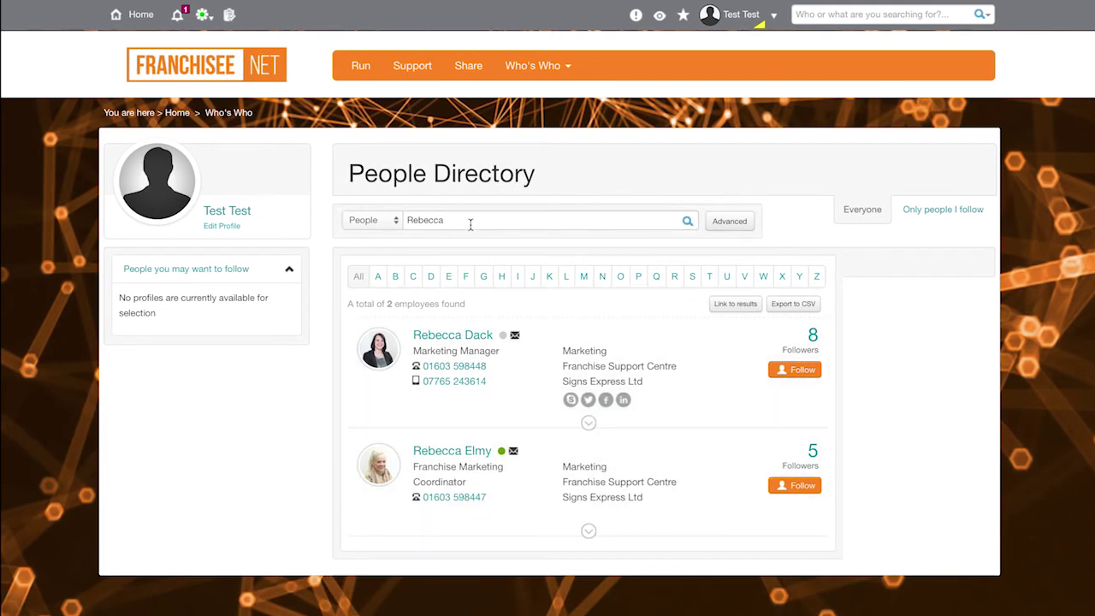
pyautogui.moveTo(470, 224); pyautogui.dragTo(390, 216)
pyautogui.press('BackSpace')
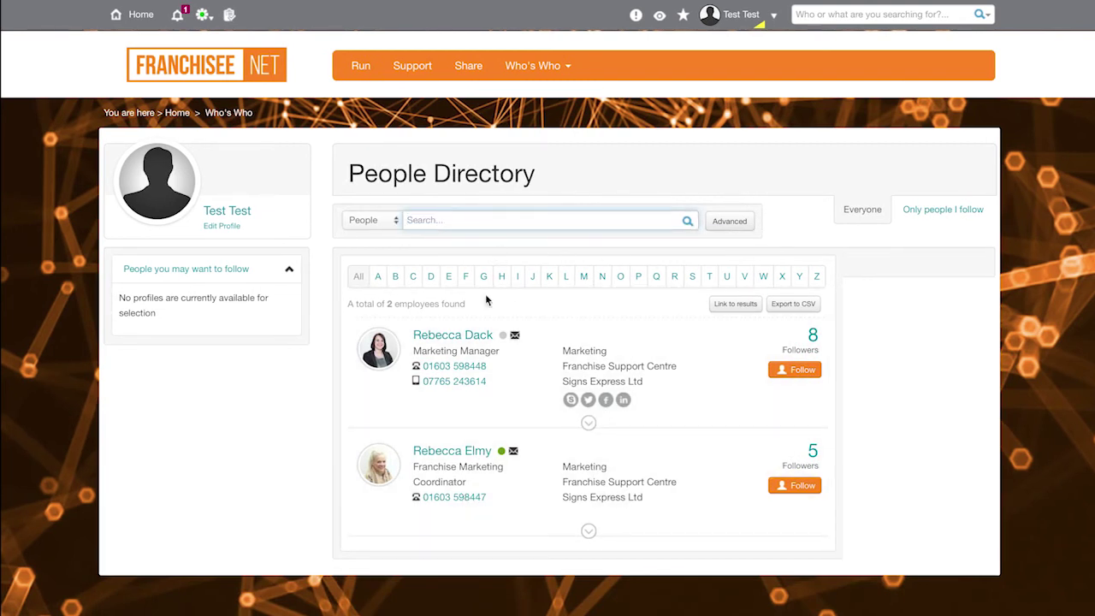
pyautogui.click(447, 278)
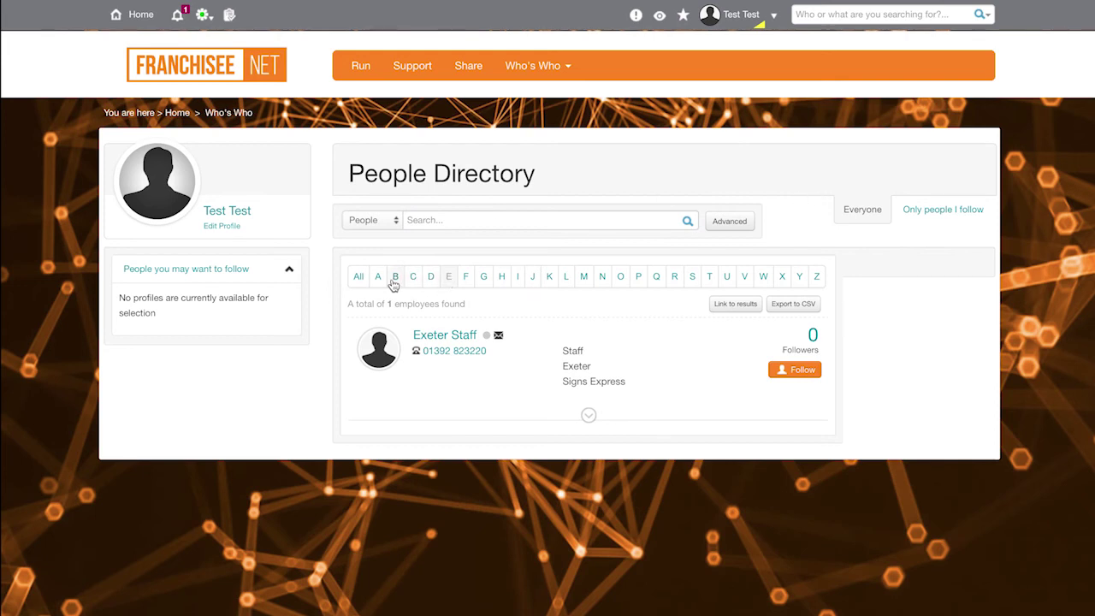
pyautogui.click(357, 278)
# Step: Filter to the Business Development department and follow its second and fourth employees
pyautogui.click(960, 303)
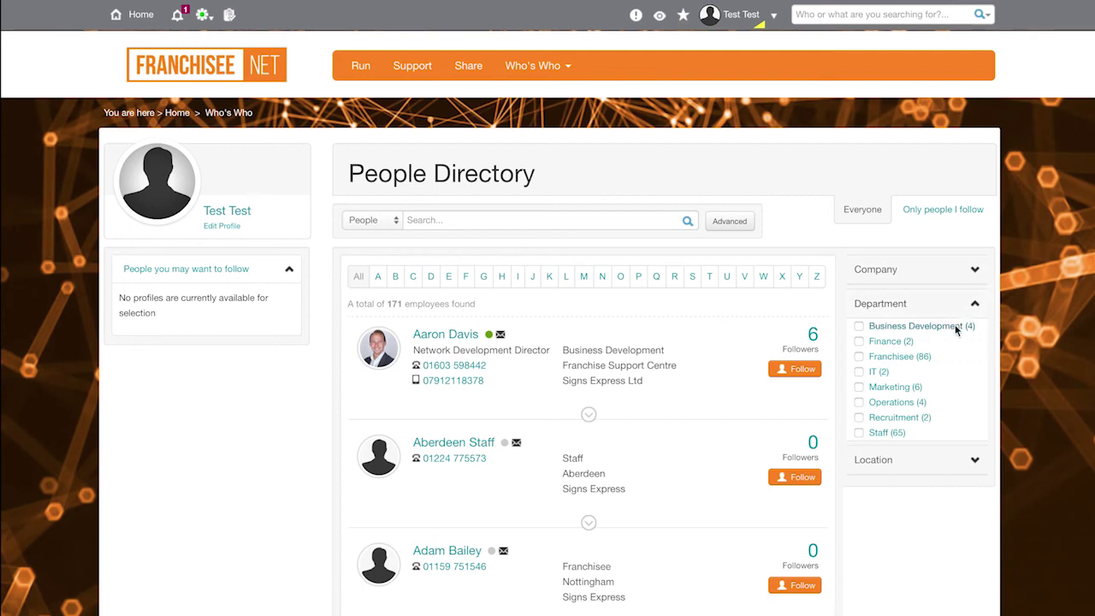
pyautogui.click(956, 330)
pyautogui.scroll(-3, 591, 403)
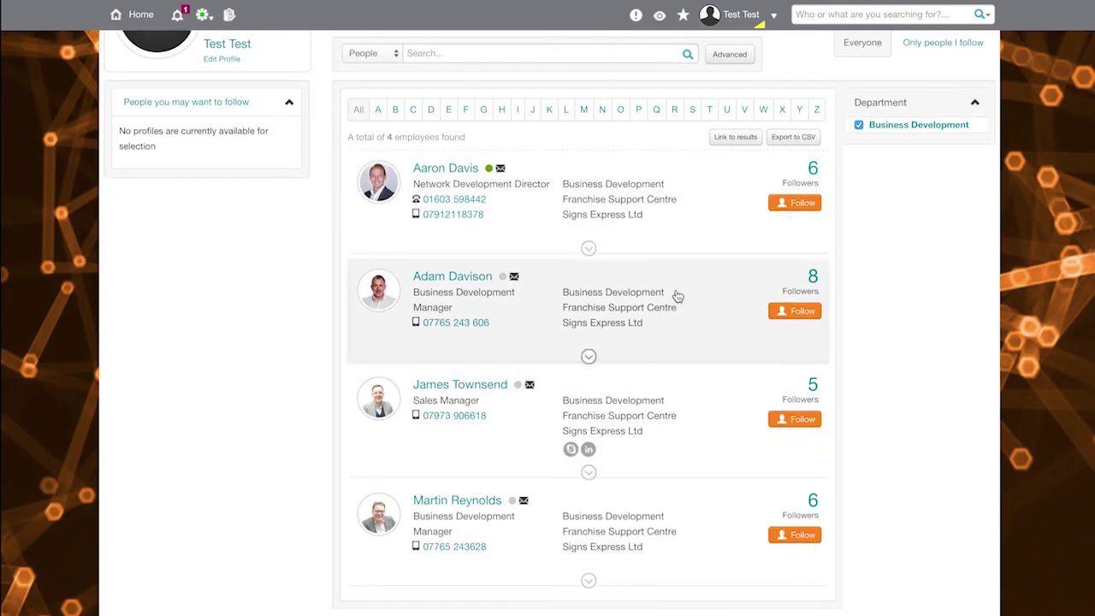
pyautogui.click(793, 312)
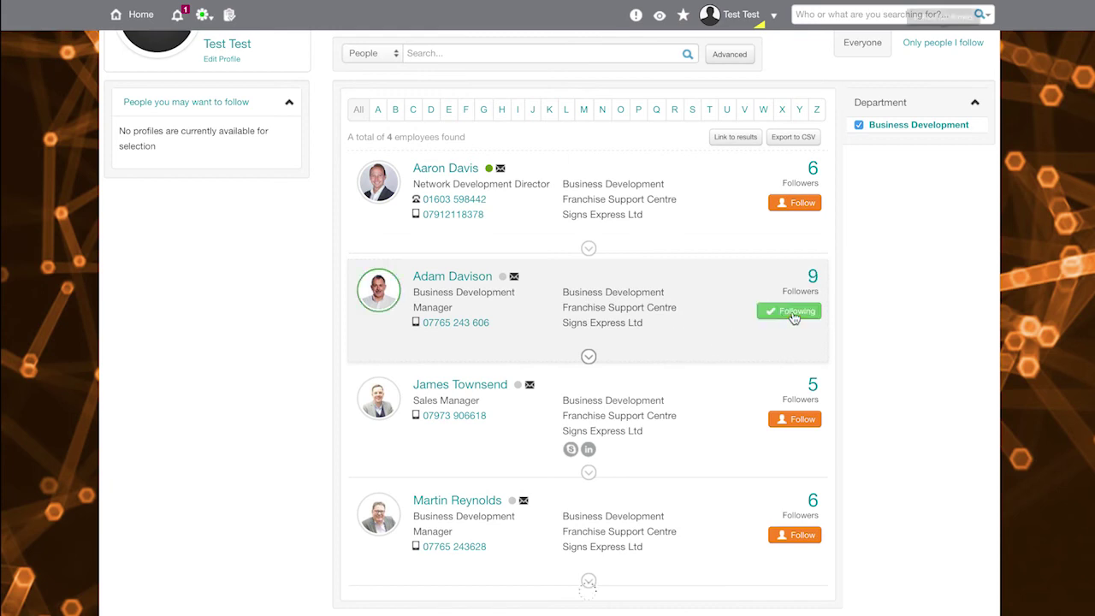
pyautogui.click(799, 536)
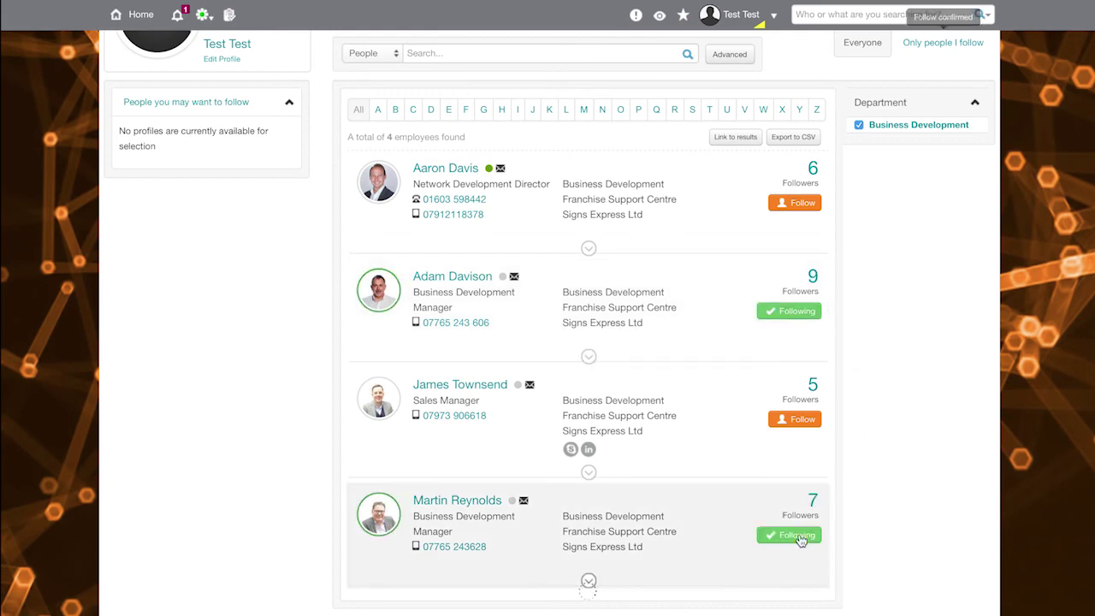
pyautogui.scroll(3, 800, 537)
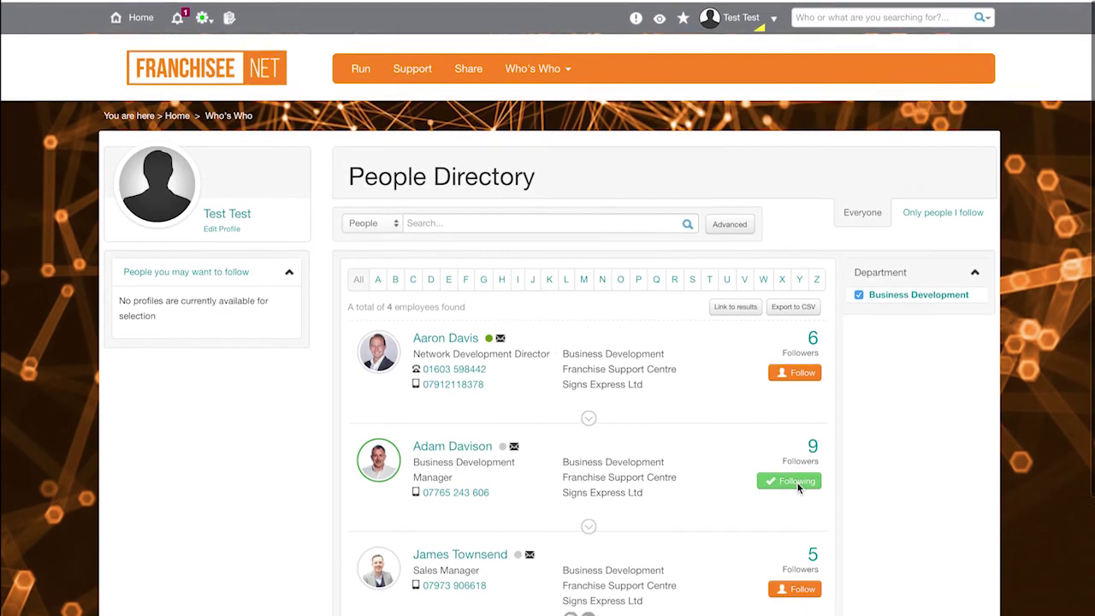
pyautogui.click(543, 65)
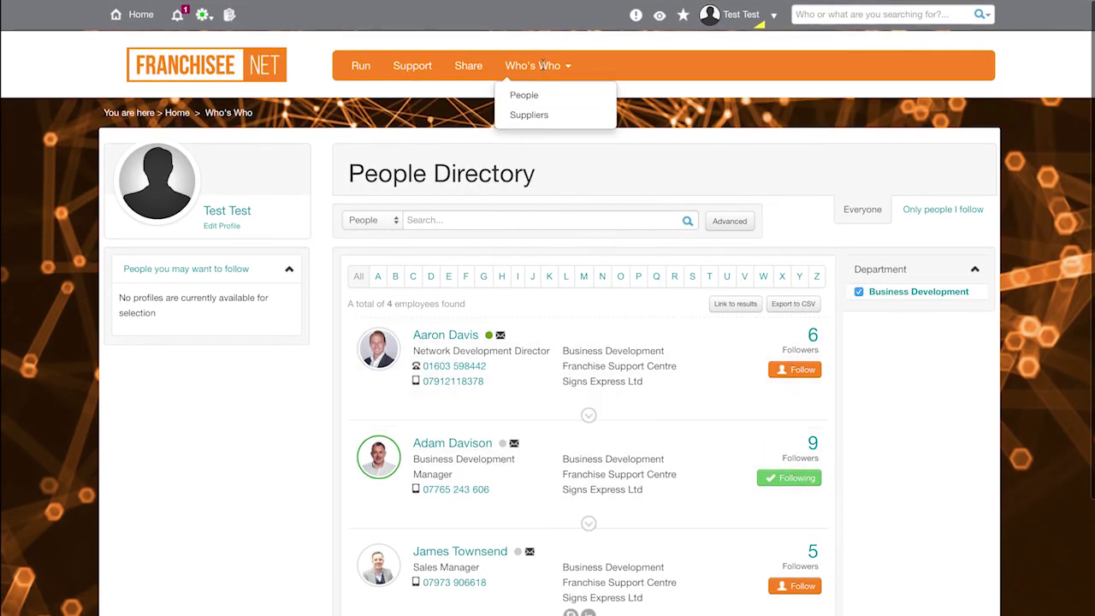
# Step: Search the Authorised Suppliers directory by a supplier contact's name
pyautogui.click(541, 121)
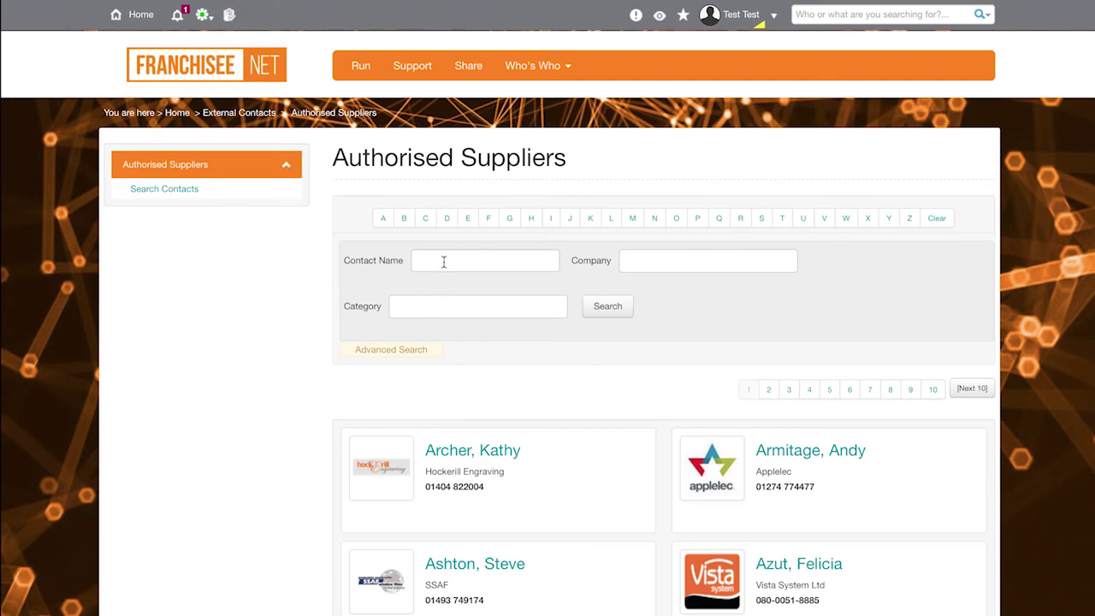
pyautogui.click(444, 261)
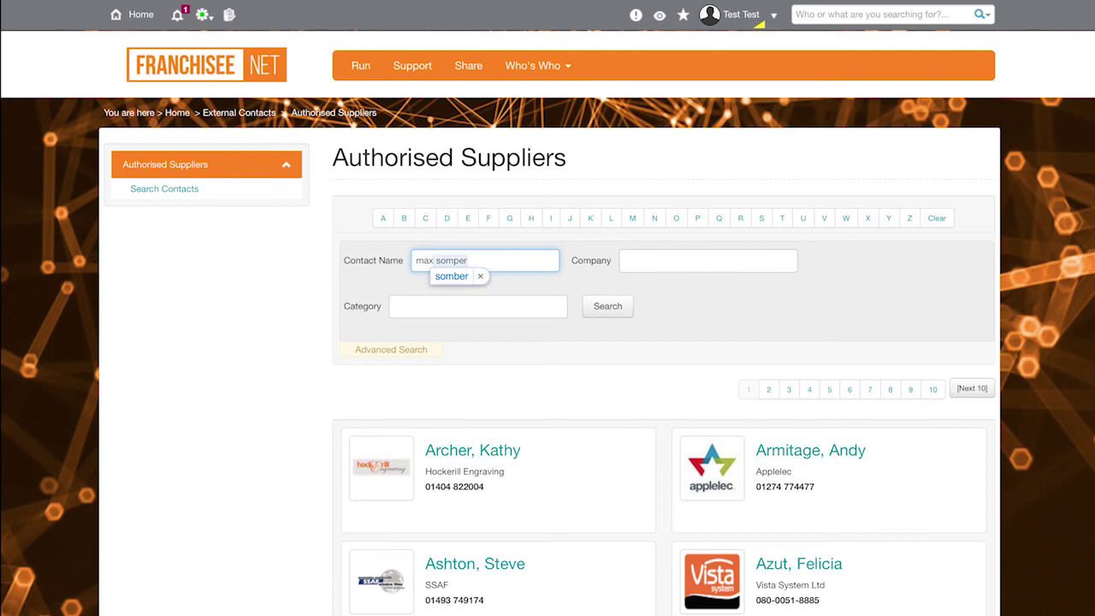
pyautogui.click(479, 276)
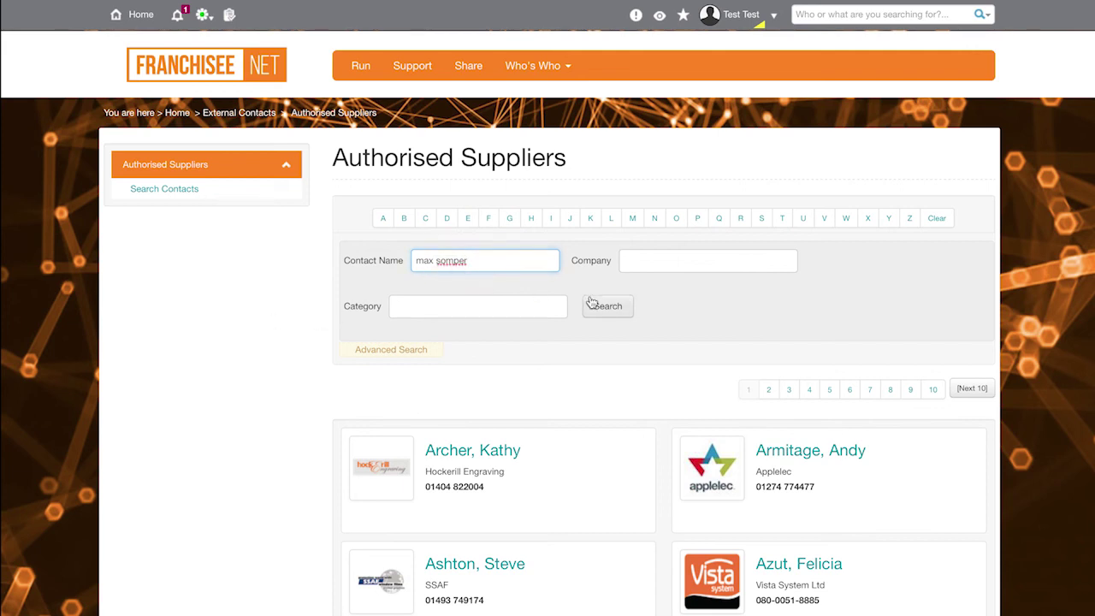
pyautogui.click(590, 301)
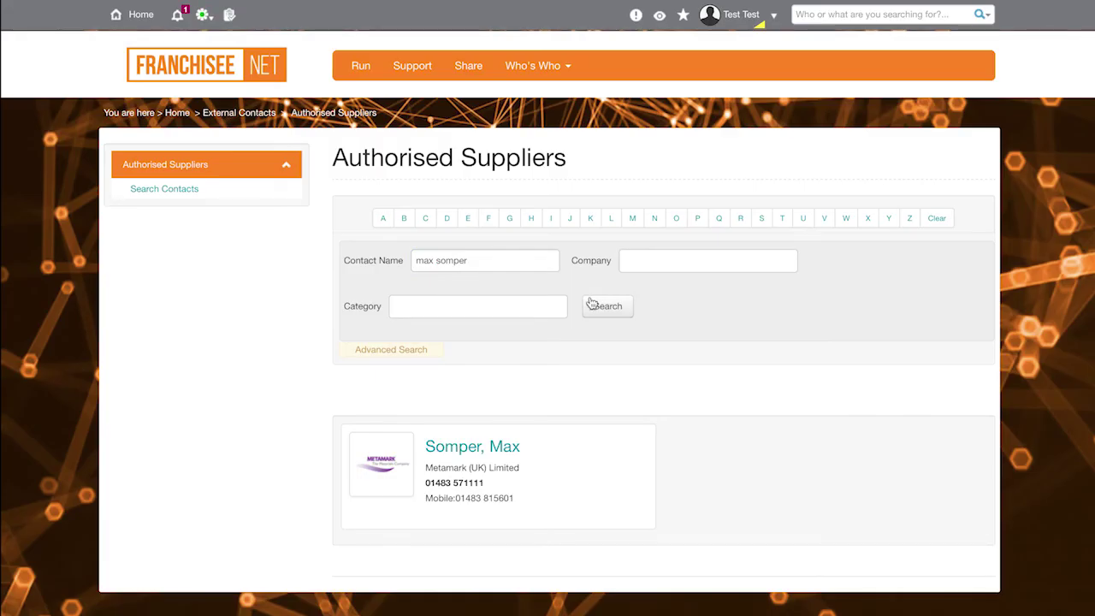
# Step: Clear the contact name and search suppliers from the company Allsigns
pyautogui.click(363, 259)
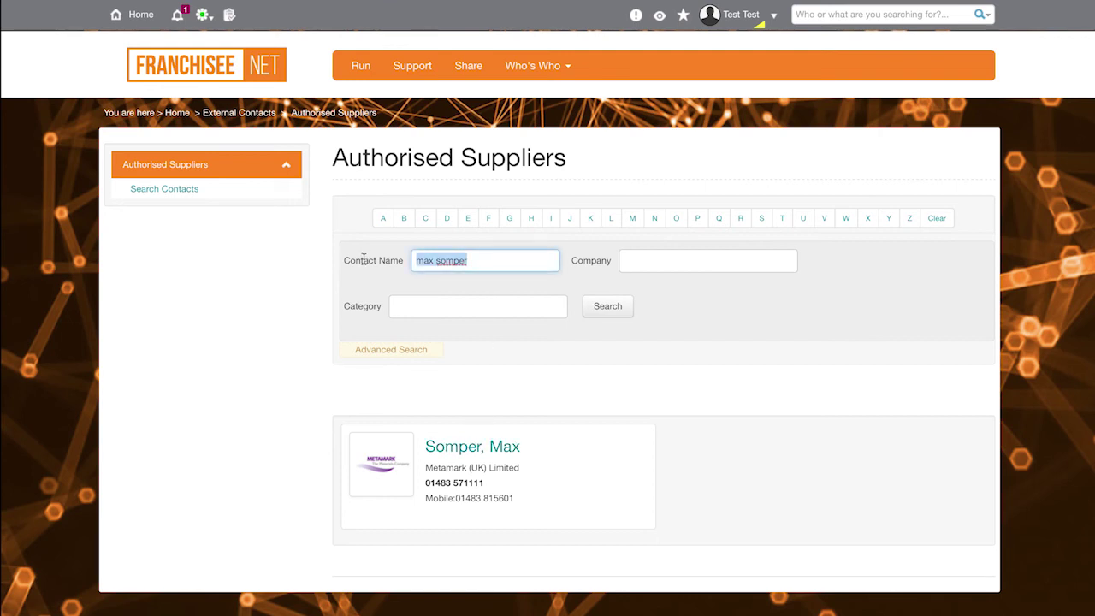
pyautogui.press('BackSpace')
pyautogui.click(697, 256)
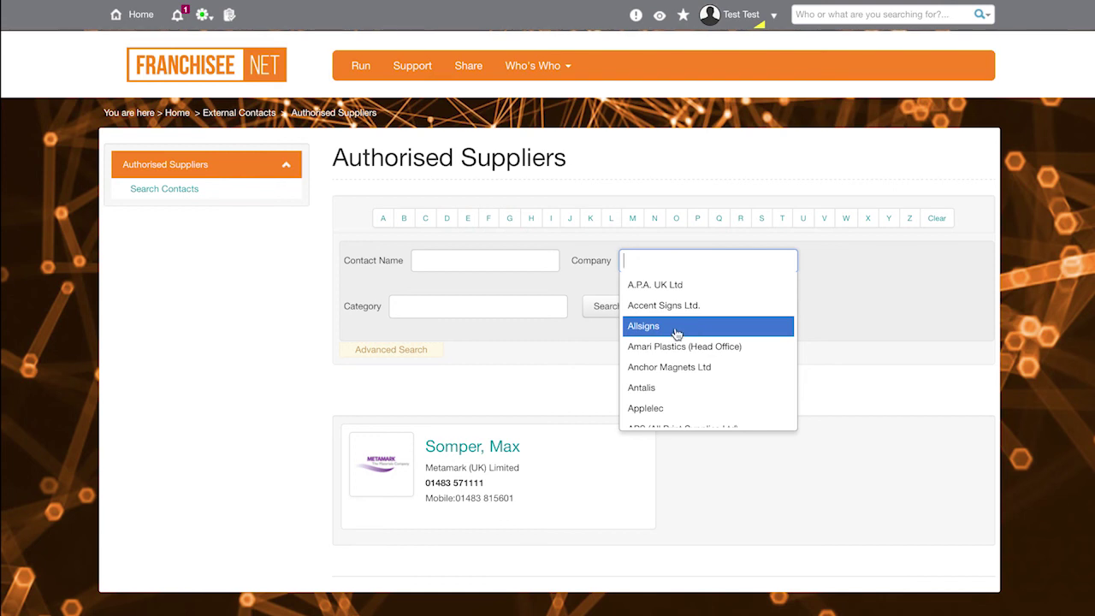
pyautogui.click(663, 328)
pyautogui.click(606, 308)
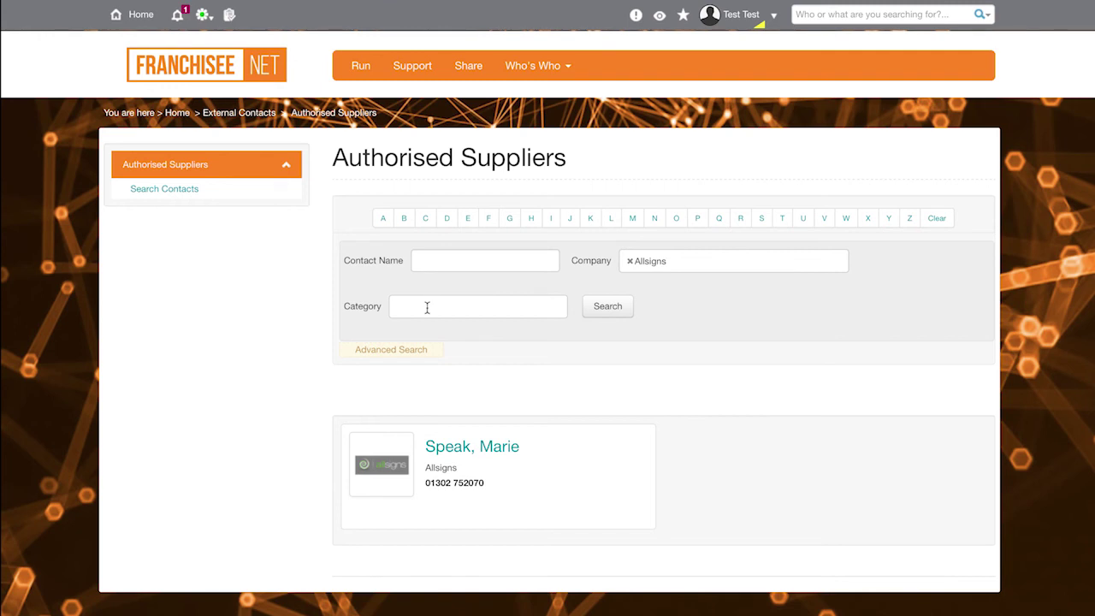
# Step: List the seven suppliers in the Fixings category, then return to the intranet home page
pyautogui.click(630, 260)
pyautogui.click(500, 311)
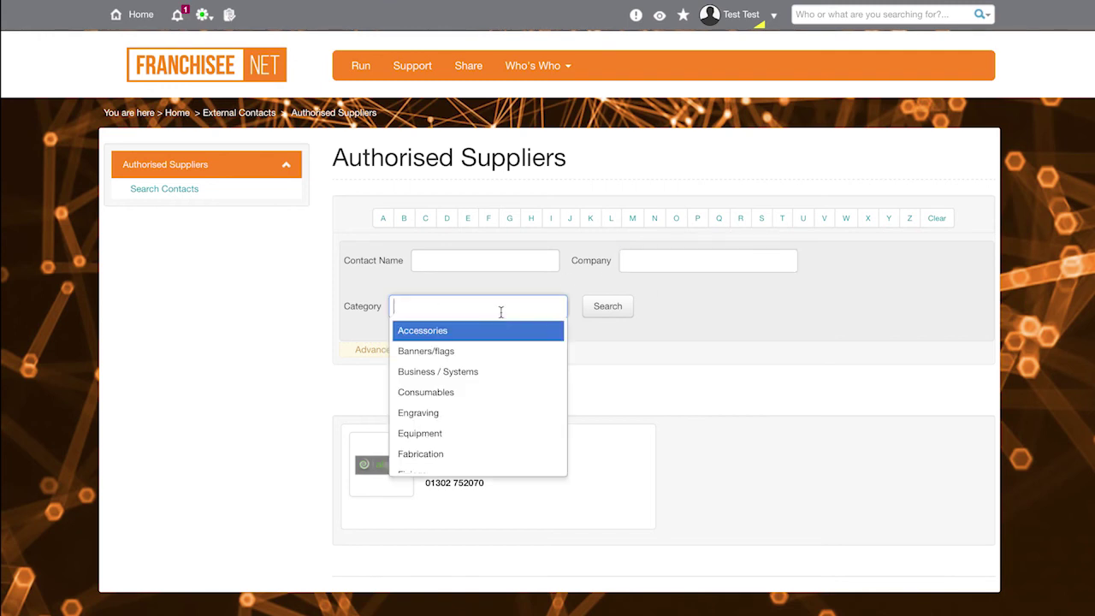
pyautogui.scroll(-3, 494, 370)
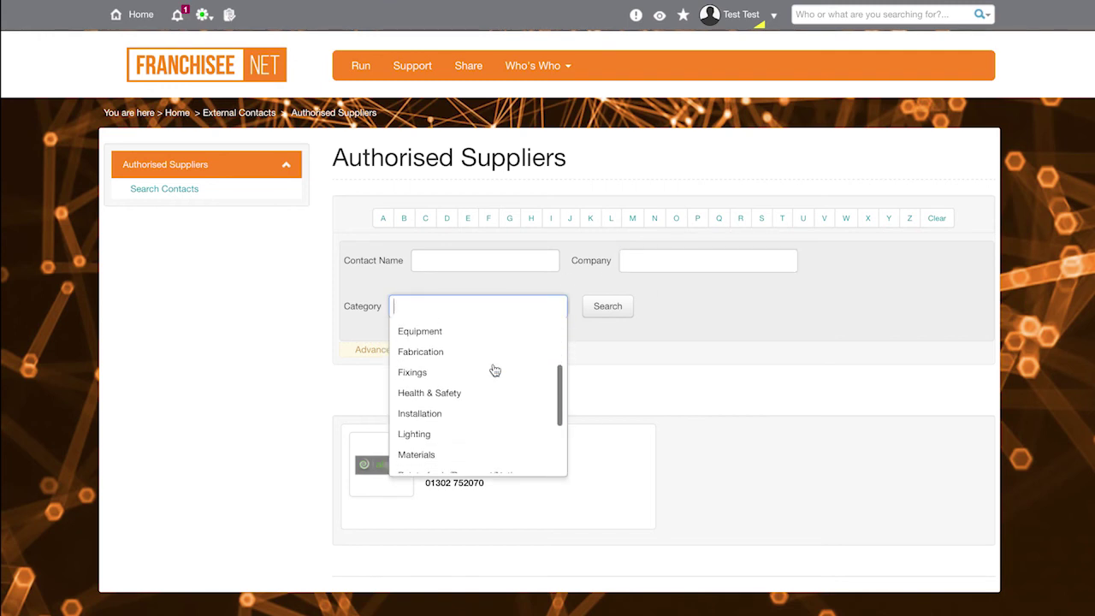
pyautogui.click(438, 381)
pyautogui.click(653, 309)
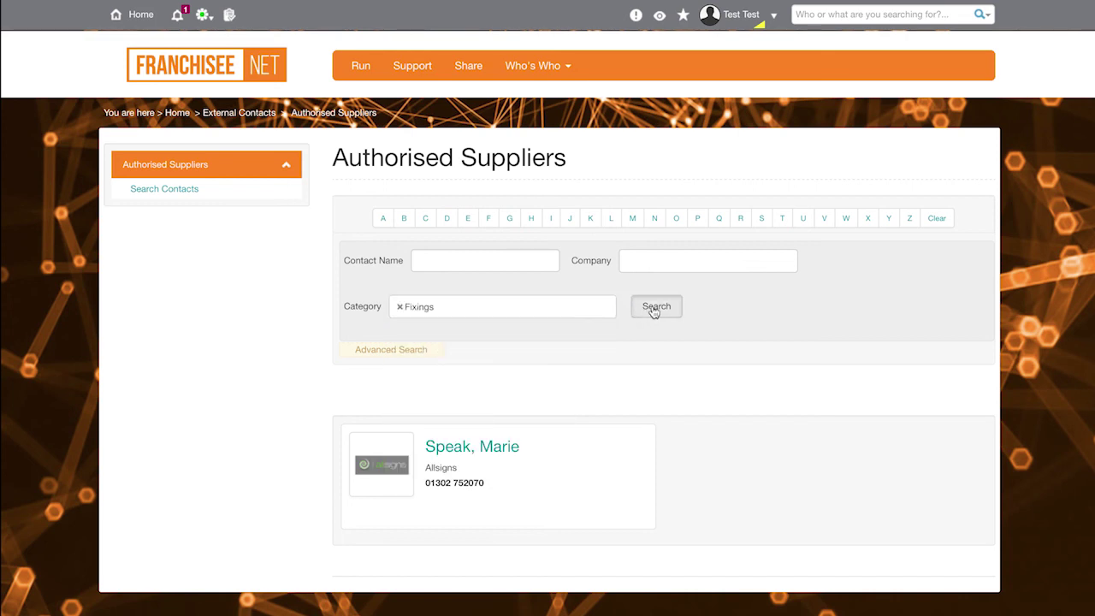
pyautogui.scroll(-5, 651, 312)
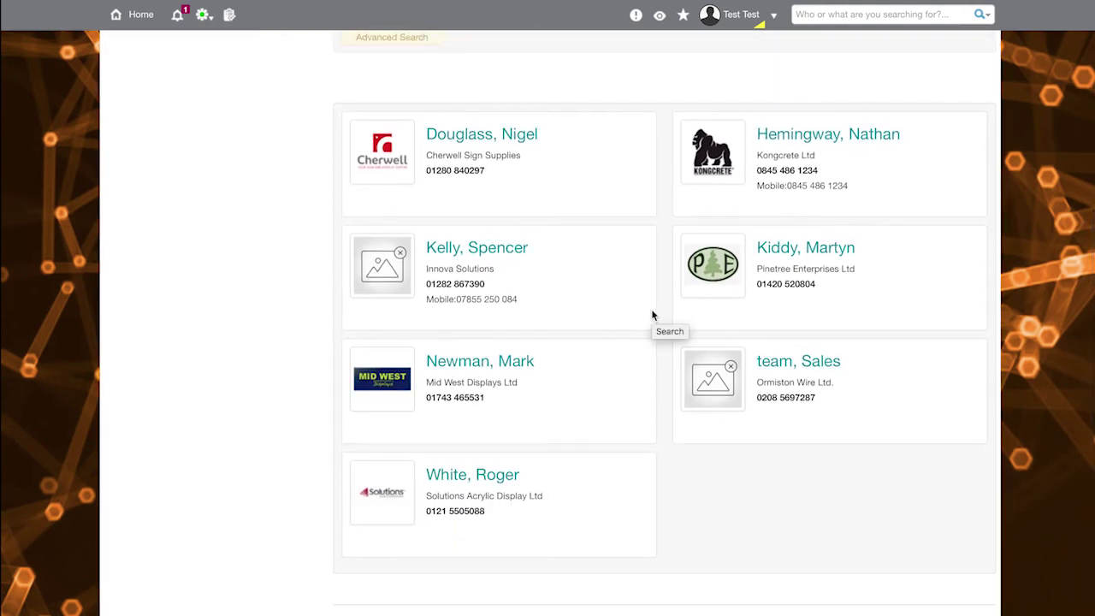
pyautogui.scroll(5, 651, 313)
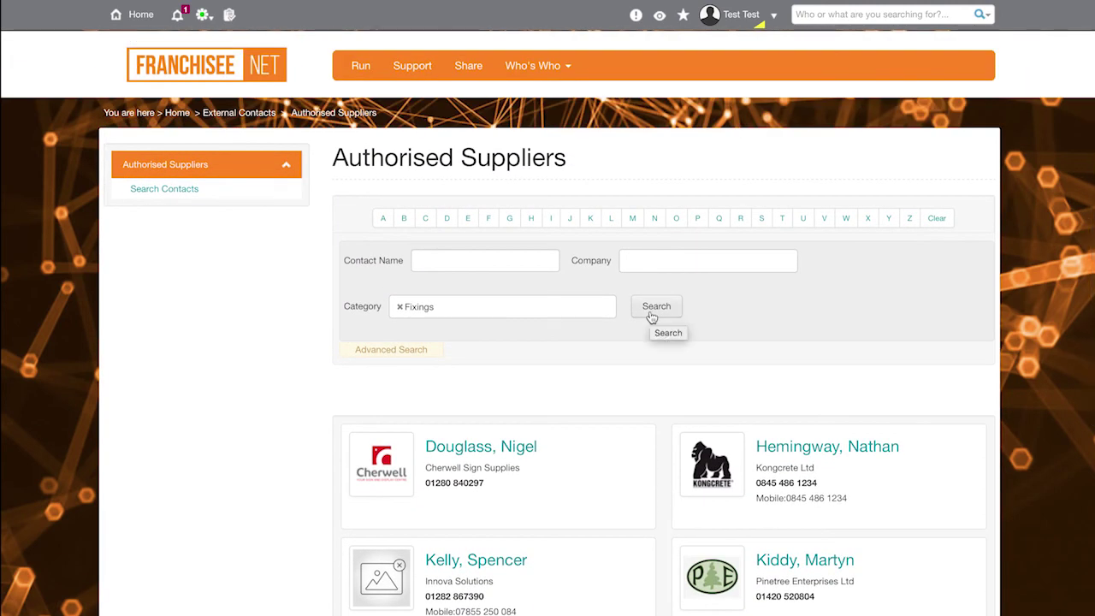
pyautogui.click(243, 69)
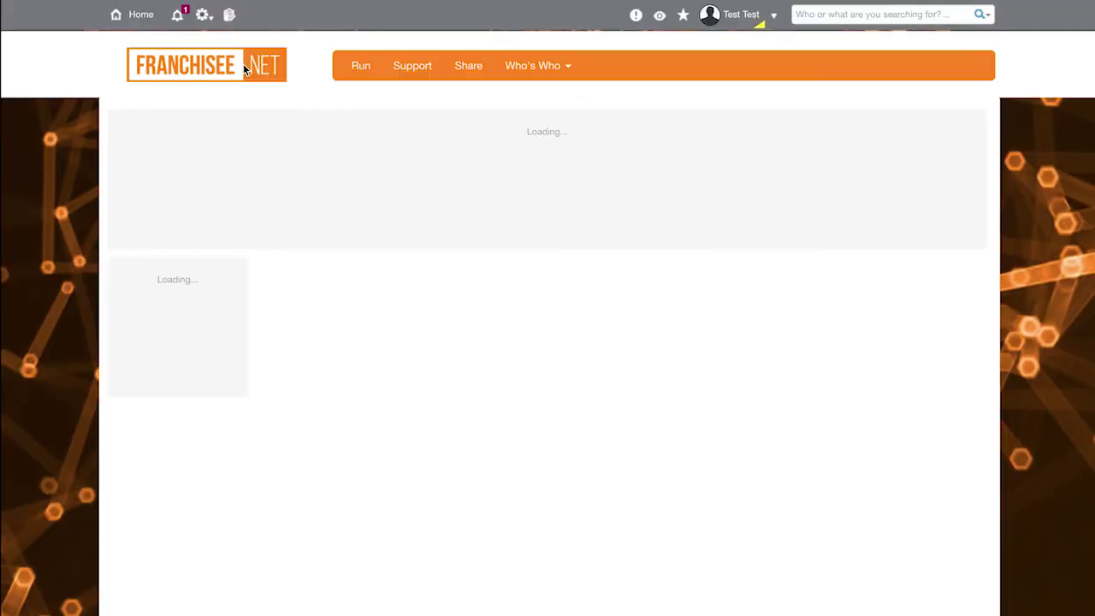